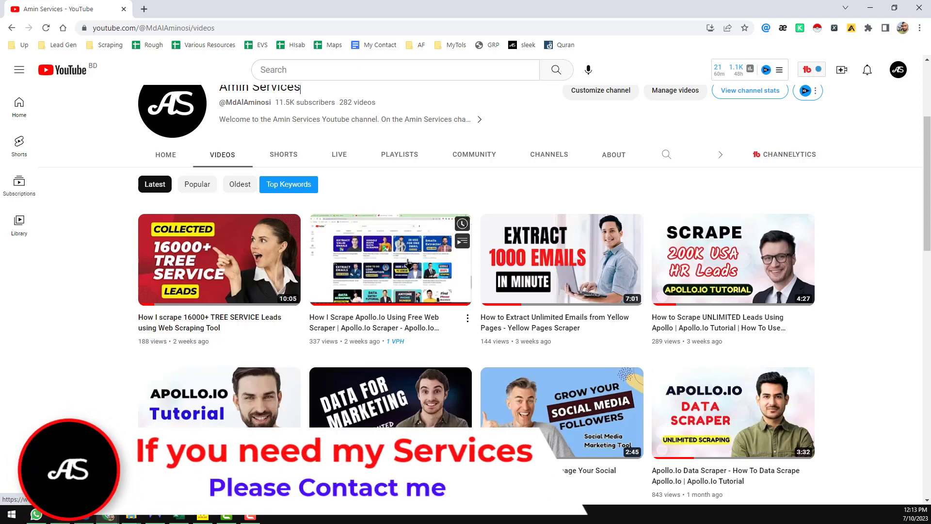
Look through the uploaded videos on the Amin Services YouTube channel.
{"action": "scroll", "coordinate": [408, 263], "scroll_direction": "down", "scroll_amount": 2}
{"action": "scroll", "coordinate": [398, 297], "scroll_direction": "down", "scroll_amount": 2}
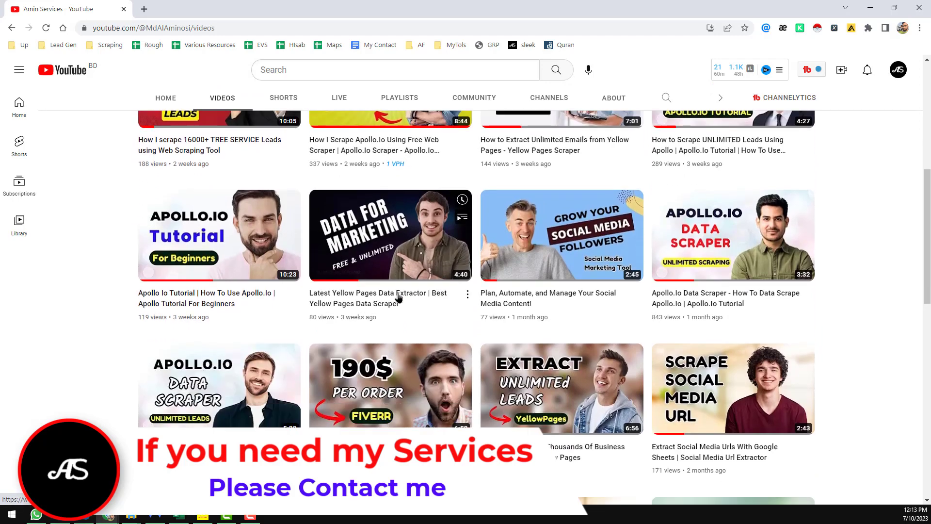
{"action": "scroll", "coordinate": [396, 313], "scroll_direction": "down", "scroll_amount": 2}
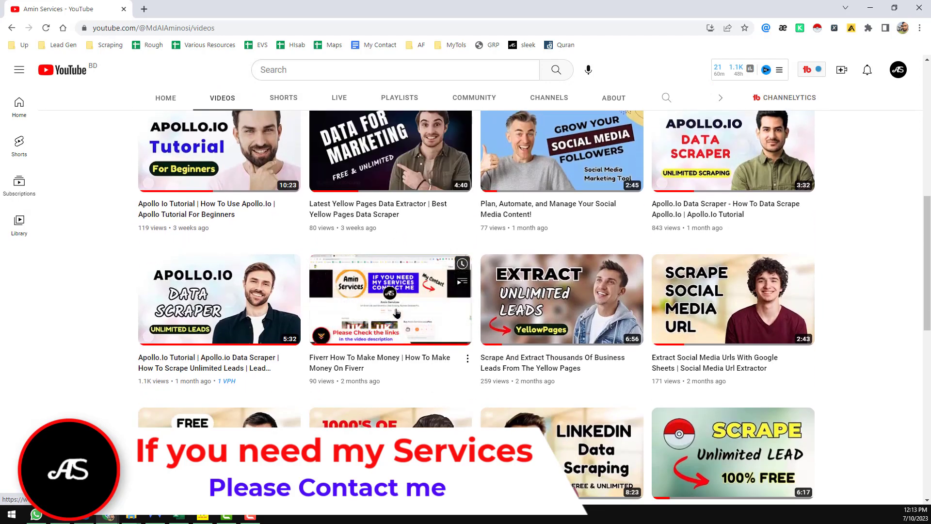
{"action": "scroll", "coordinate": [396, 313], "scroll_direction": "down", "scroll_amount": 2}
{"action": "scroll", "coordinate": [396, 313], "scroll_direction": "down", "scroll_amount": 8}
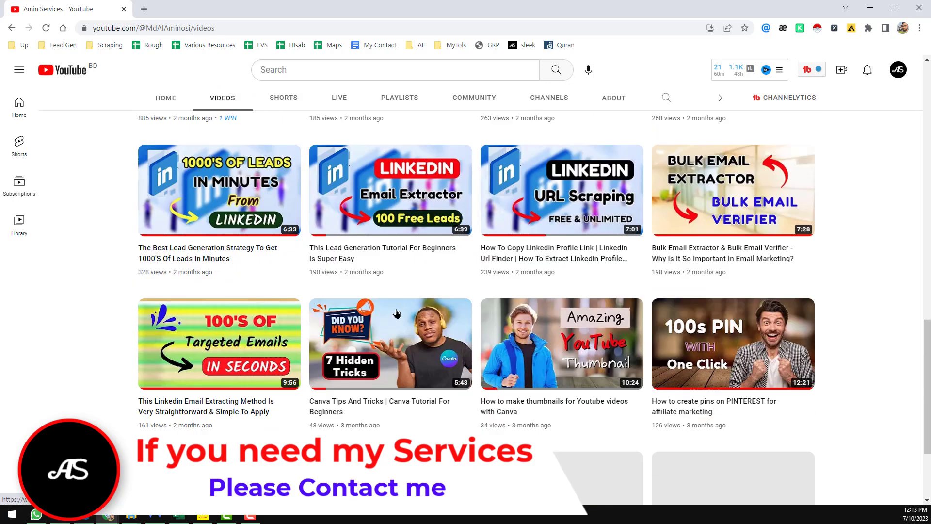
{"action": "scroll", "coordinate": [396, 312], "scroll_direction": "down", "scroll_amount": 3}
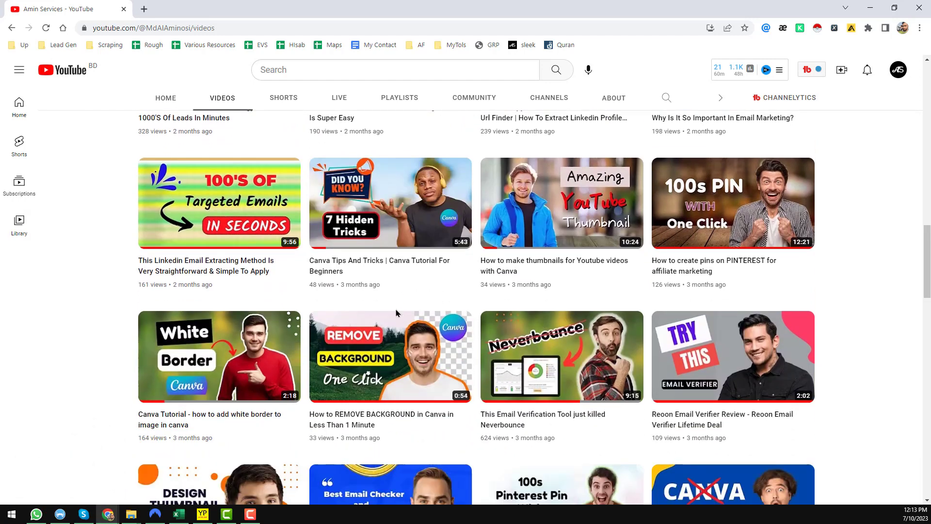
{"action": "scroll", "coordinate": [397, 313], "scroll_direction": "down", "scroll_amount": 4}
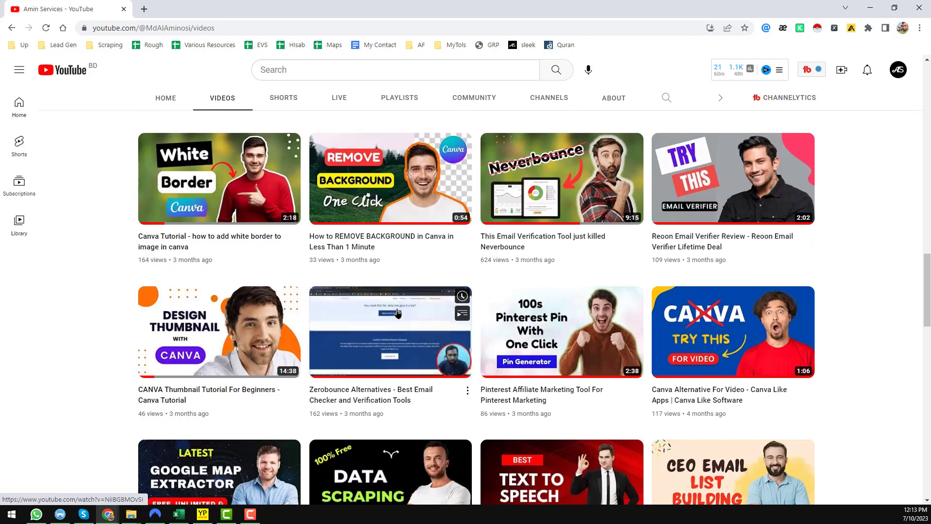
{"action": "scroll", "coordinate": [398, 313], "scroll_direction": "down", "scroll_amount": 3}
{"action": "scroll", "coordinate": [398, 313], "scroll_direction": "down", "scroll_amount": 2}
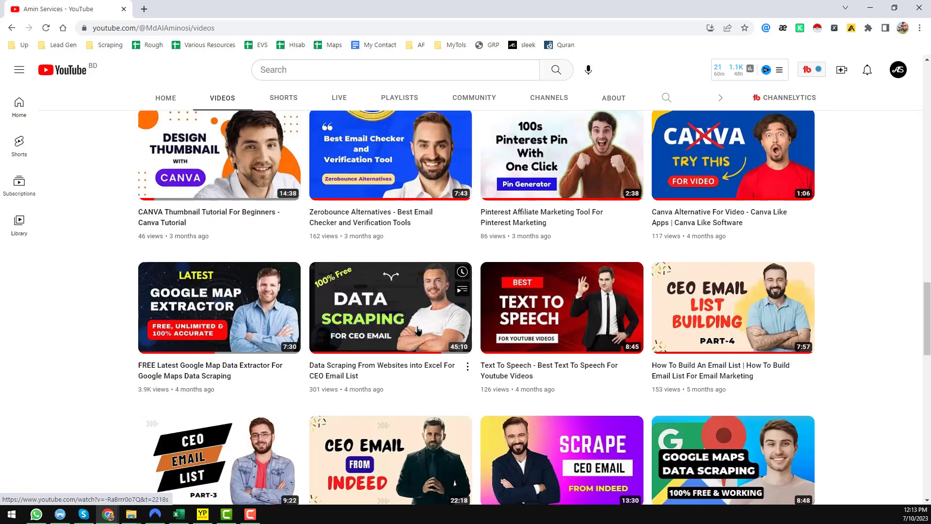
{"action": "scroll", "coordinate": [419, 330], "scroll_direction": "down", "scroll_amount": 2}
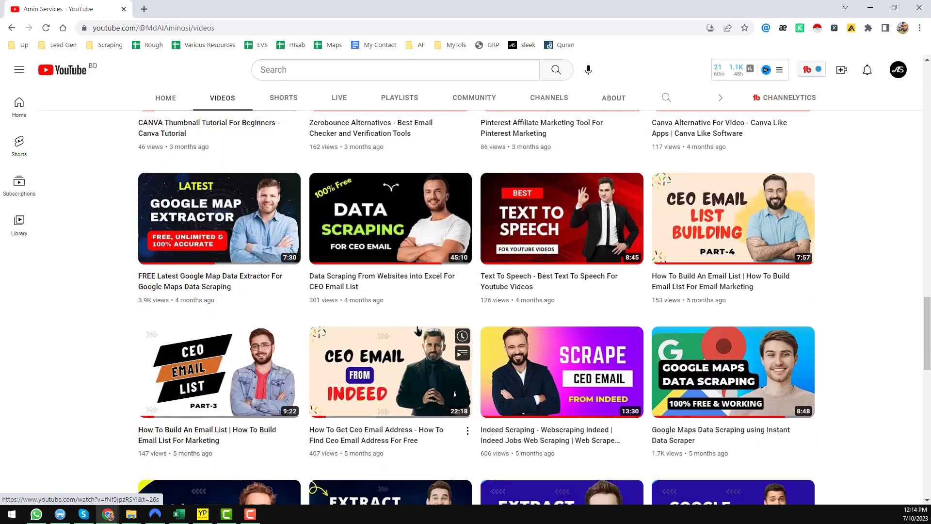
{"action": "scroll", "coordinate": [418, 330], "scroll_direction": "up", "scroll_amount": 7}
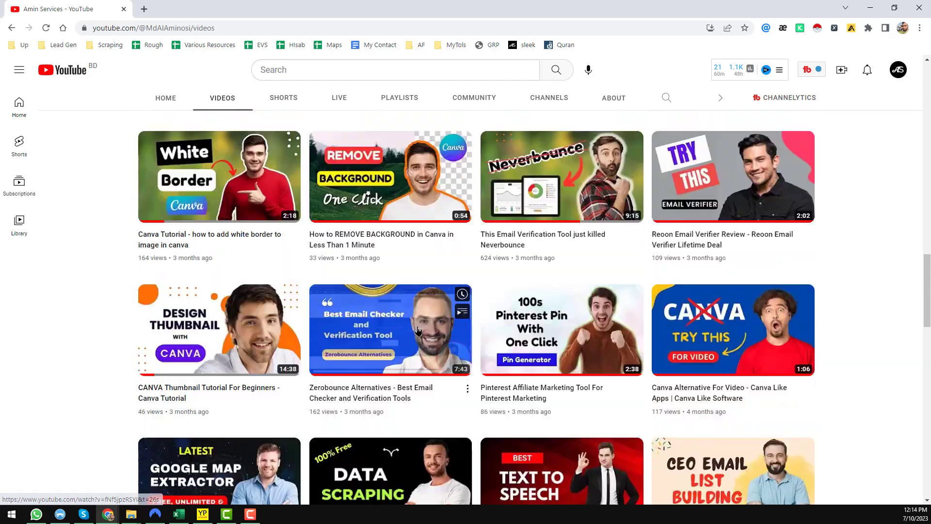
{"action": "scroll", "coordinate": [418, 330], "scroll_direction": "up", "scroll_amount": 10}
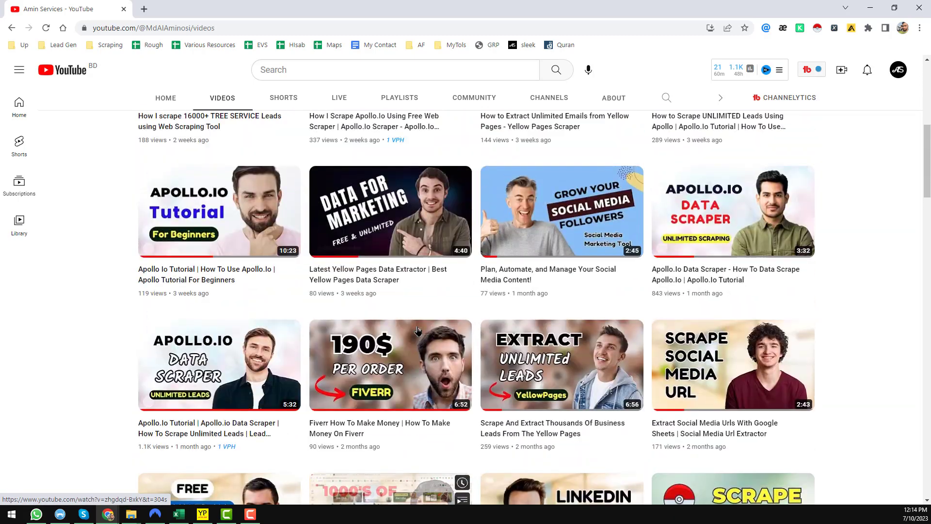
{"action": "scroll", "coordinate": [418, 331], "scroll_direction": "up", "scroll_amount": 1}
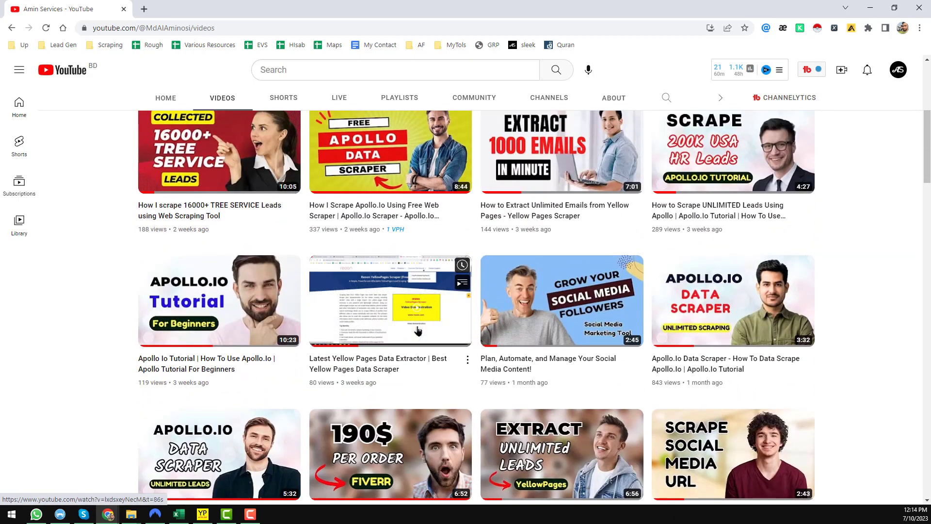
{"action": "scroll", "coordinate": [418, 331], "scroll_direction": "up", "scroll_amount": 5}
{"action": "scroll", "coordinate": [418, 330], "scroll_direction": "up", "scroll_amount": 1}
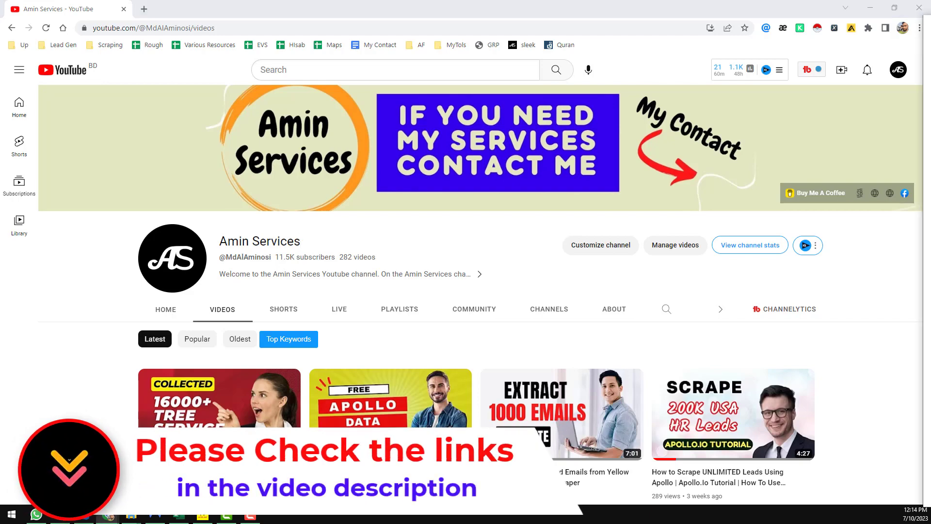
Switch to the Yell.com home page and open the Estate Agents popular search in a new browser tab.
{"action": "key", "text": "alt+Tab"}
{"action": "left_click_drag", "start_coordinate": [658, 73], "coordinate": [178, 9]}
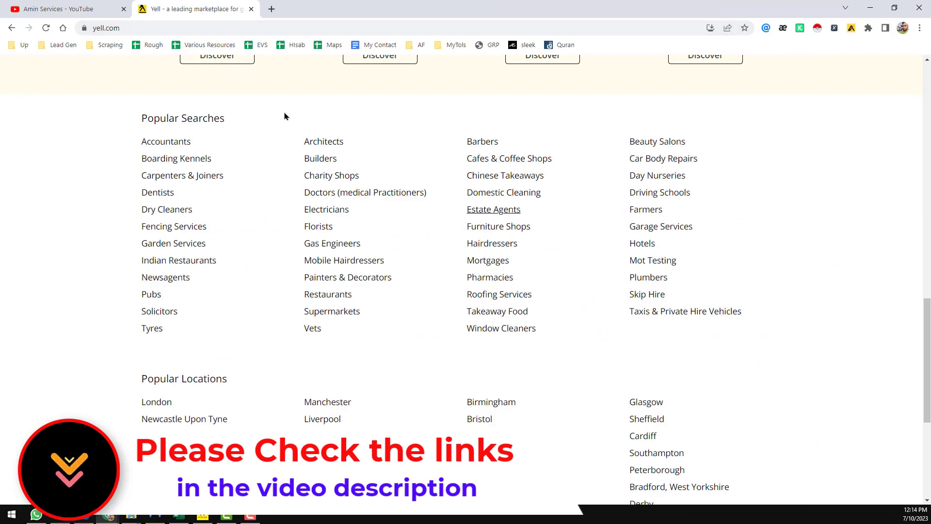
{"action": "scroll", "coordinate": [490, 249], "scroll_direction": "up", "scroll_amount": 4}
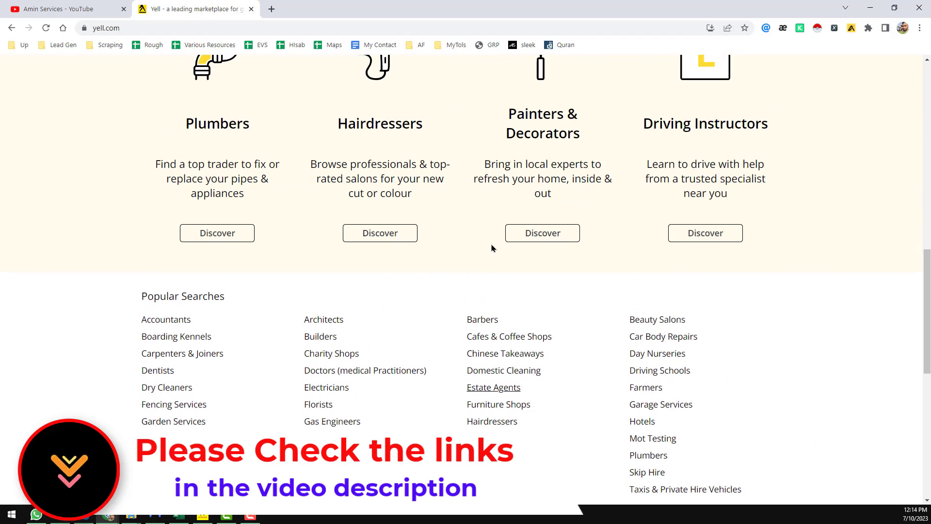
{"action": "scroll", "coordinate": [490, 249], "scroll_direction": "down", "scroll_amount": 4}
{"action": "scroll", "coordinate": [481, 249], "scroll_direction": "down", "scroll_amount": 2}
{"action": "scroll", "coordinate": [409, 250], "scroll_direction": "up", "scroll_amount": 4}
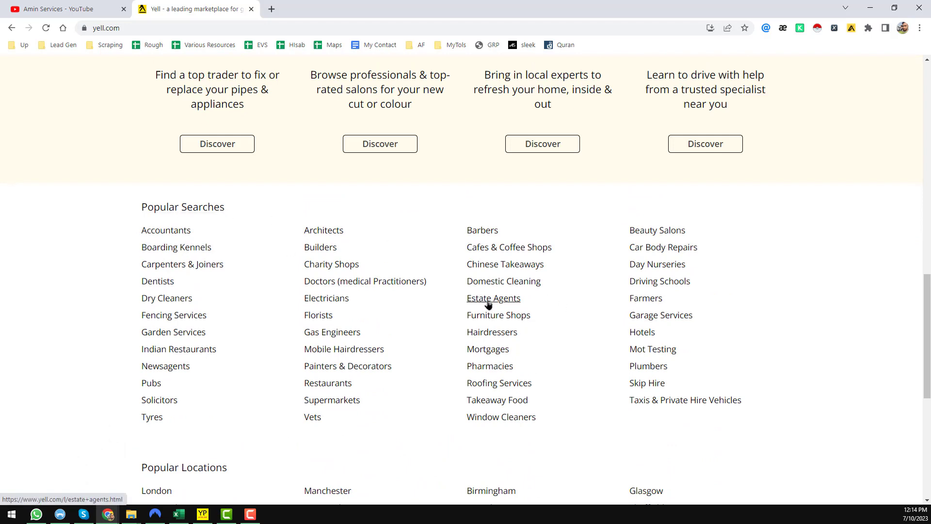
{"action": "left_click", "coordinate": [489, 302]}
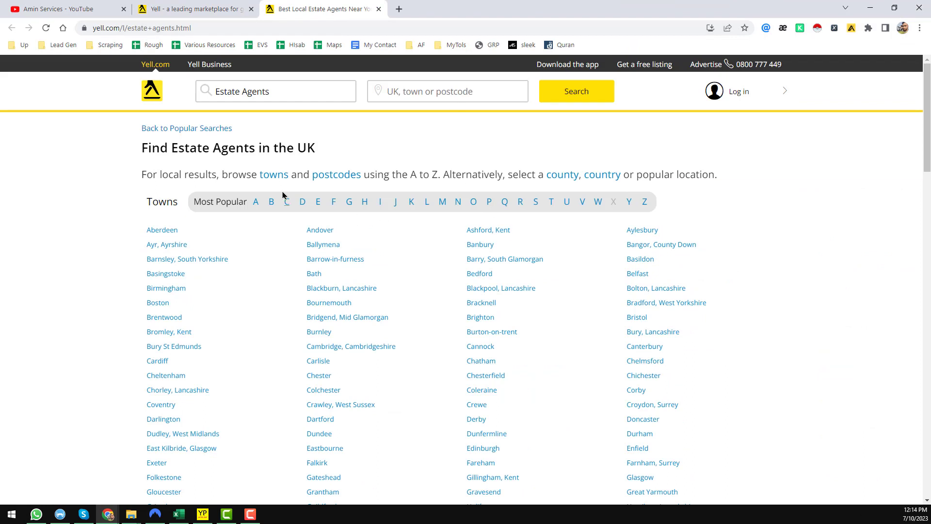
Examine the most popular towns, the postcodes and the counties offered for finding estate agents in the UK.
{"action": "scroll", "coordinate": [396, 221], "scroll_direction": "down", "scroll_amount": 2}
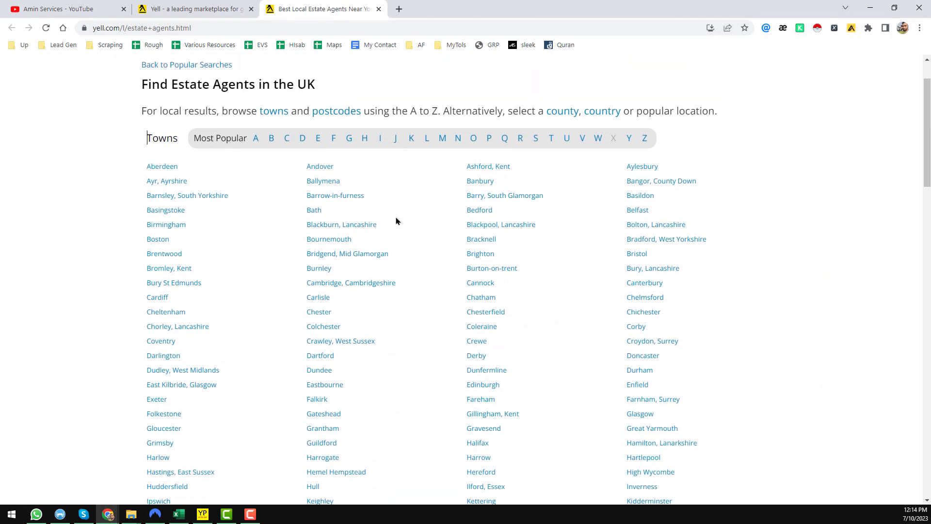
{"action": "scroll", "coordinate": [395, 221], "scroll_direction": "up", "scroll_amount": 2}
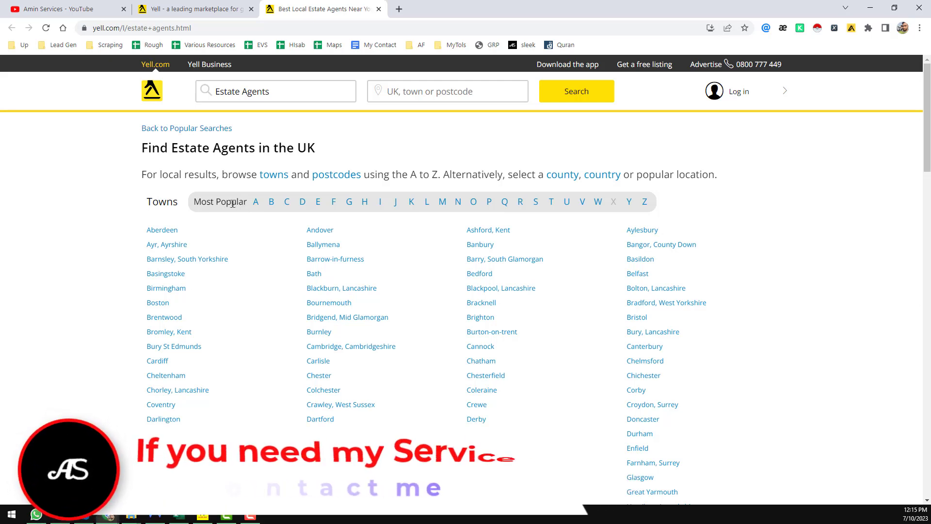
{"action": "left_click_drag", "start_coordinate": [193, 202], "coordinate": [243, 199]}
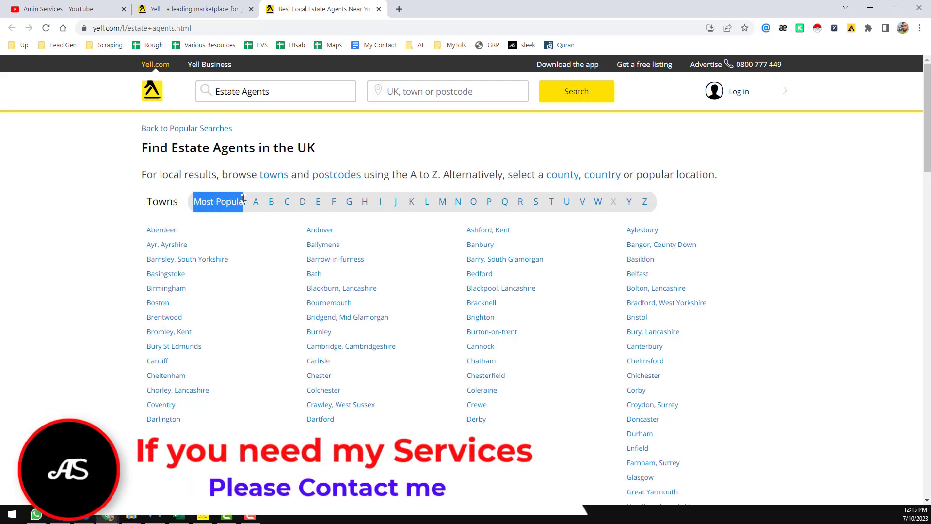
{"action": "scroll", "coordinate": [217, 214], "scroll_direction": "down", "scroll_amount": 4}
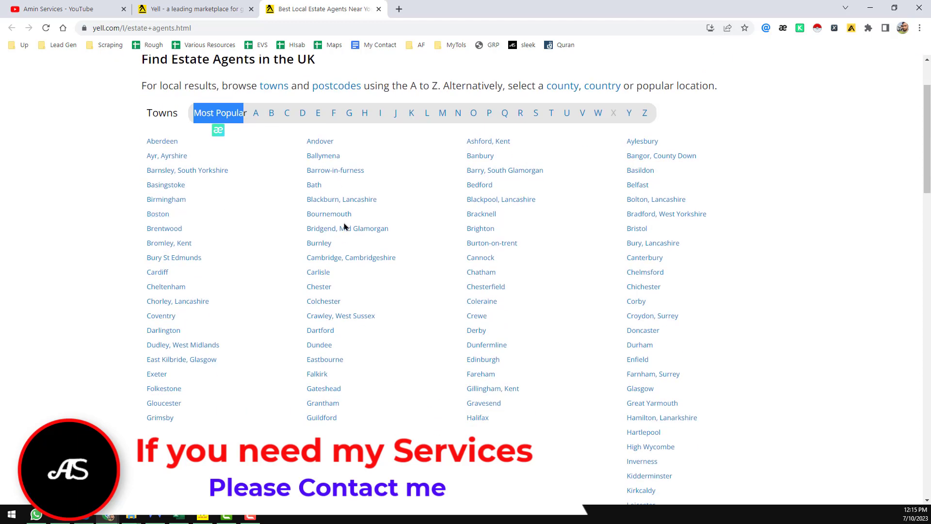
{"action": "scroll", "coordinate": [607, 346], "scroll_direction": "down", "scroll_amount": 8}
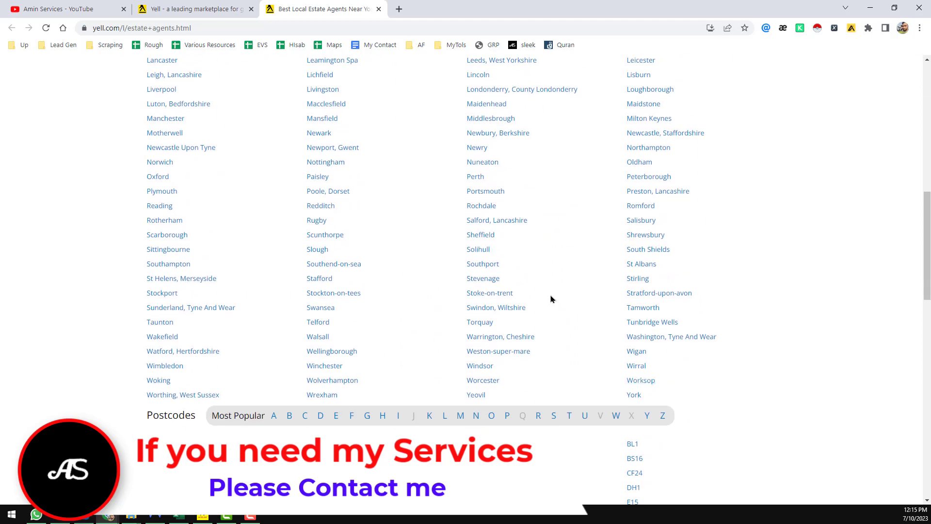
{"action": "scroll", "coordinate": [173, 239], "scroll_direction": "down", "scroll_amount": 4}
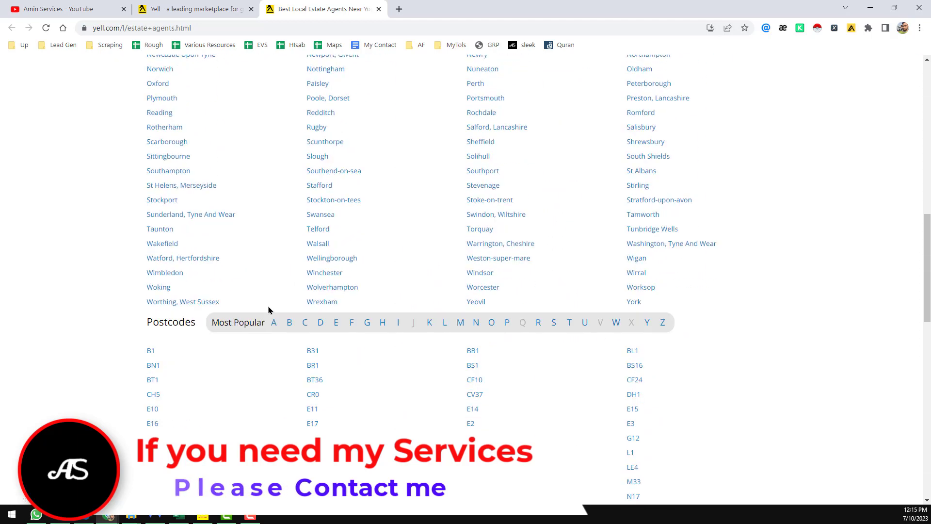
{"action": "scroll", "coordinate": [173, 240], "scroll_direction": "down", "scroll_amount": 8}
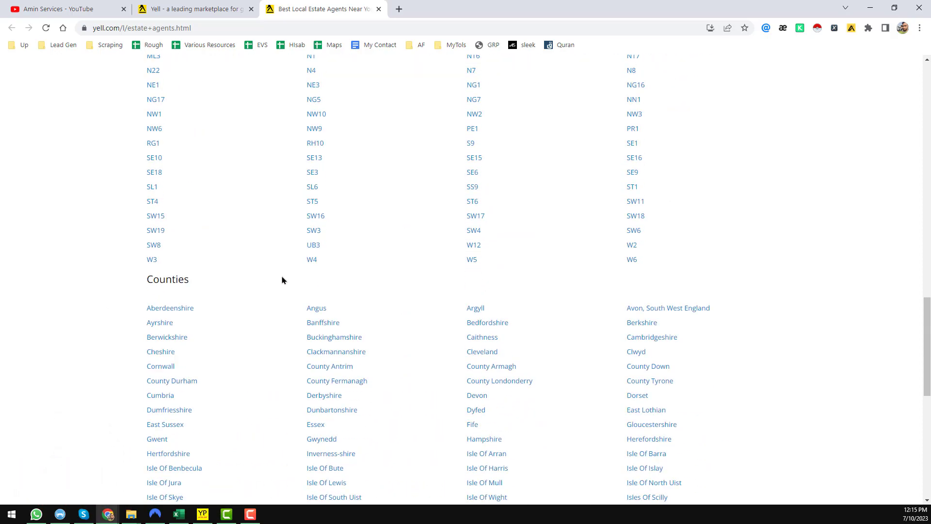
{"action": "scroll", "coordinate": [353, 287], "scroll_direction": "up", "scroll_amount": 20}
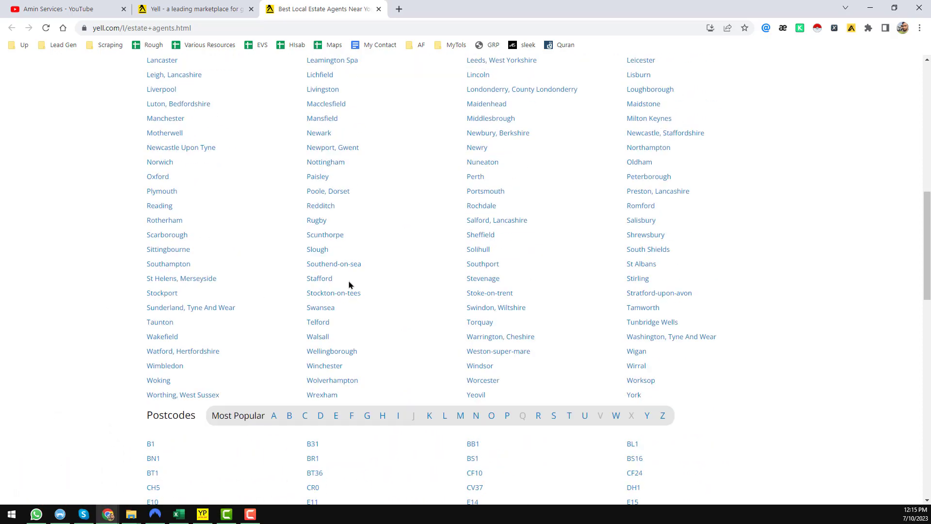
{"action": "scroll", "coordinate": [349, 284], "scroll_direction": "up", "scroll_amount": 2}
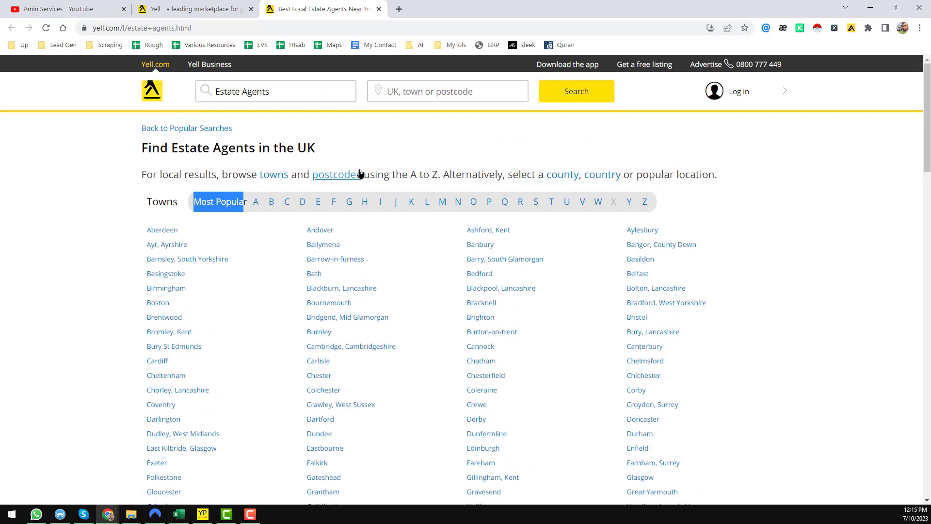
{"action": "scroll", "coordinate": [238, 261], "scroll_direction": "down", "scroll_amount": 2}
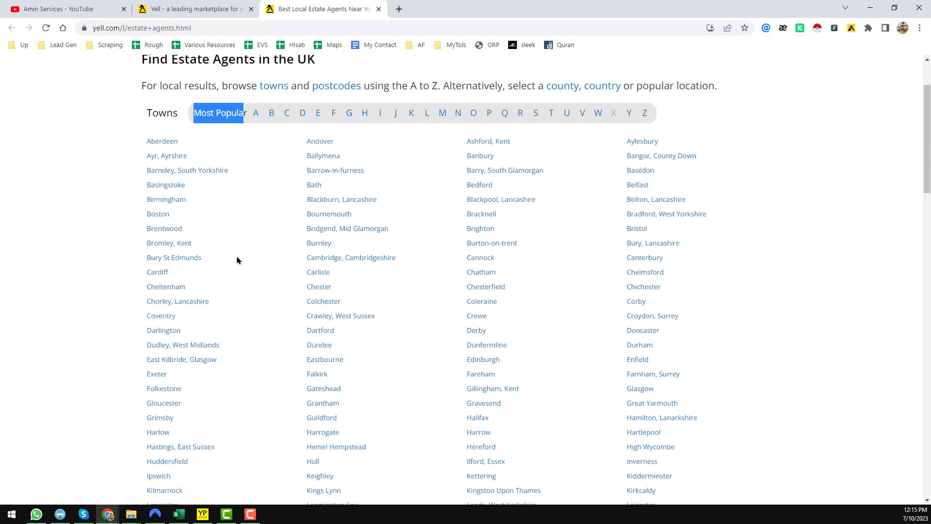
{"action": "scroll", "coordinate": [176, 172], "scroll_direction": "up", "scroll_amount": 2}
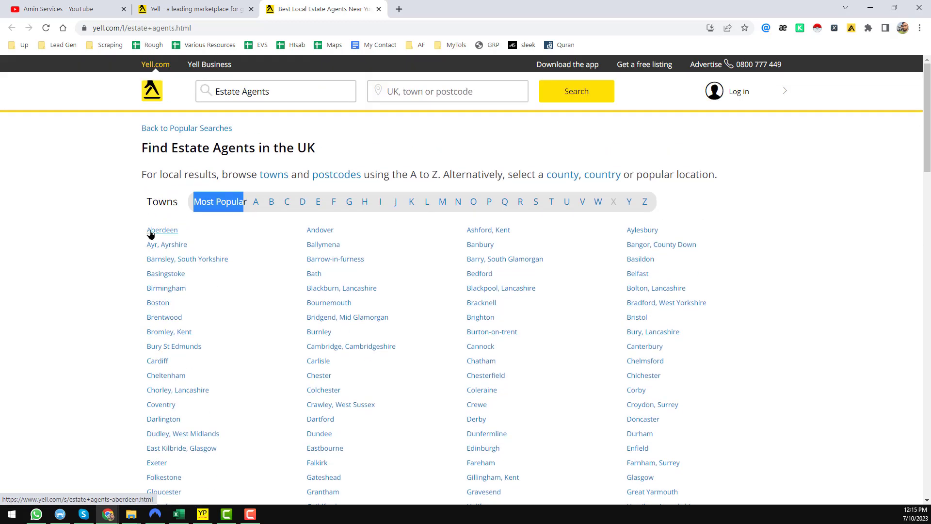
Open the estate agents results for Aberdeen in a new browser tab and switch to it.
{"action": "right_click", "coordinate": [170, 237]}
{"action": "left_click", "coordinate": [192, 245]}
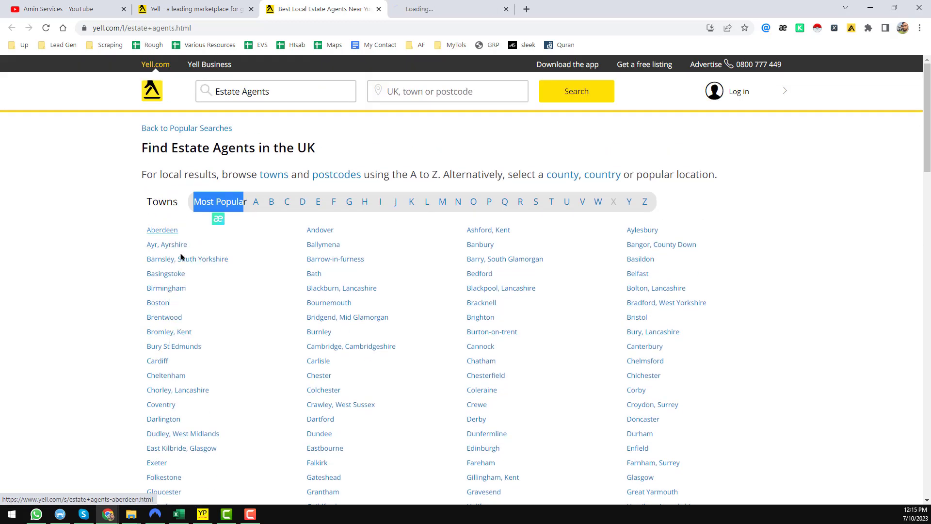
{"action": "left_click", "coordinate": [473, 10]}
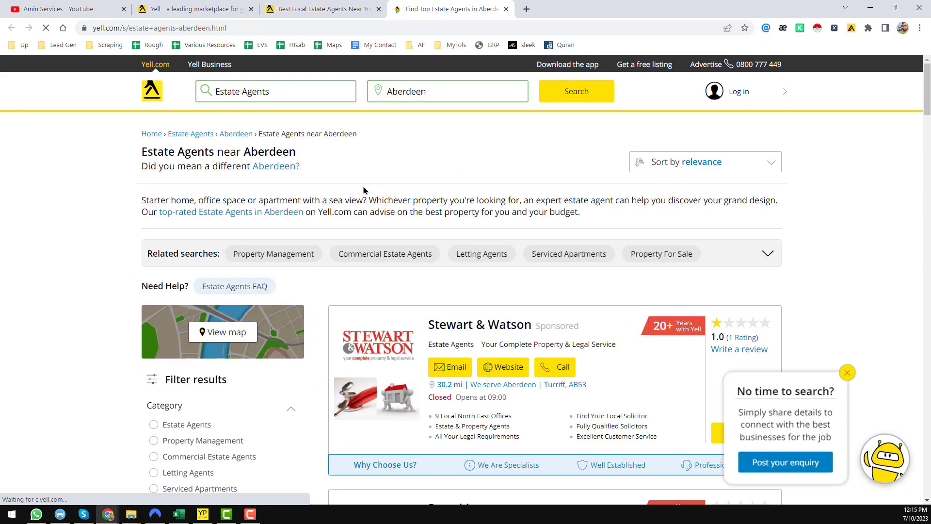
Examine the Aberdeen estate agent listings for their email, website, call and address details.
{"action": "scroll", "coordinate": [387, 244], "scroll_direction": "down", "scroll_amount": 1}
{"action": "scroll", "coordinate": [387, 243], "scroll_direction": "down", "scroll_amount": 5}
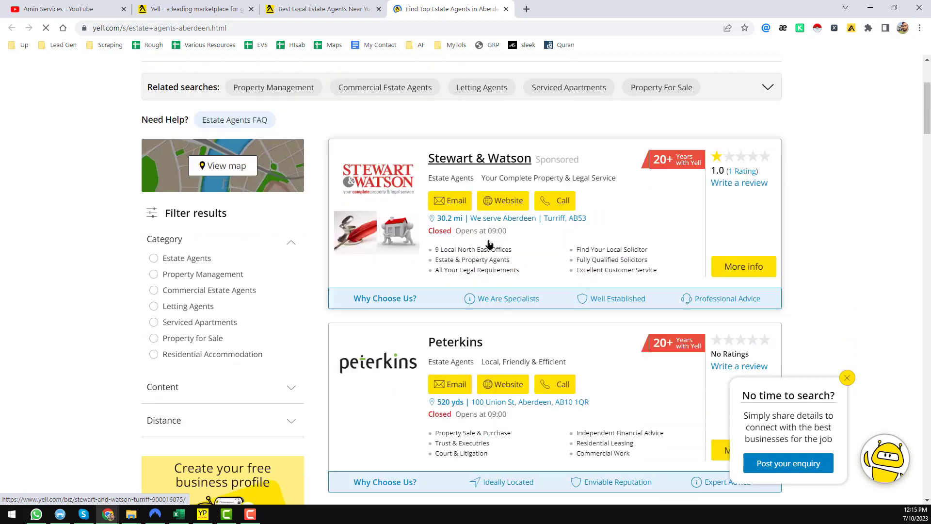
{"action": "scroll", "coordinate": [485, 213], "scroll_direction": "up", "scroll_amount": 3}
{"action": "scroll", "coordinate": [480, 213], "scroll_direction": "up", "scroll_amount": 1}
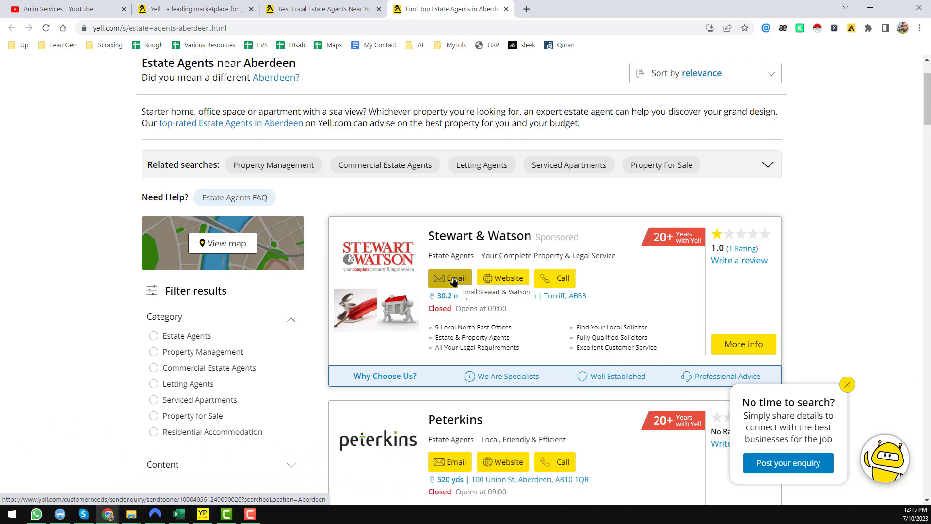
{"action": "scroll", "coordinate": [454, 282], "scroll_direction": "down", "scroll_amount": 2}
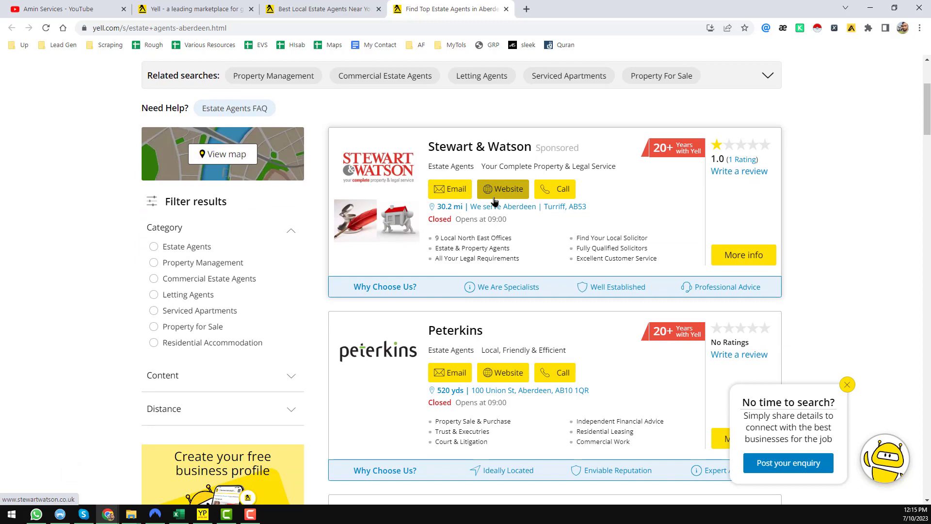
{"action": "scroll", "coordinate": [495, 201], "scroll_direction": "down", "scroll_amount": 2}
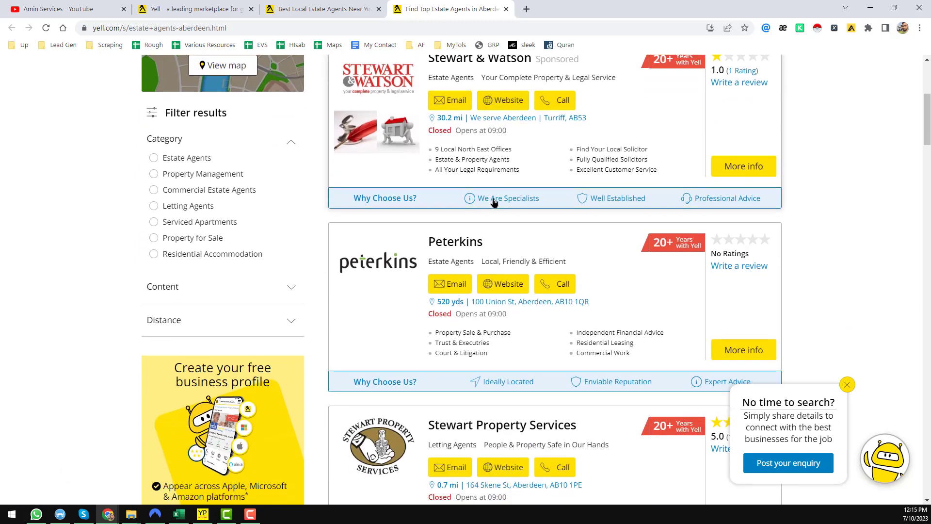
{"action": "scroll", "coordinate": [485, 208], "scroll_direction": "down", "scroll_amount": 2}
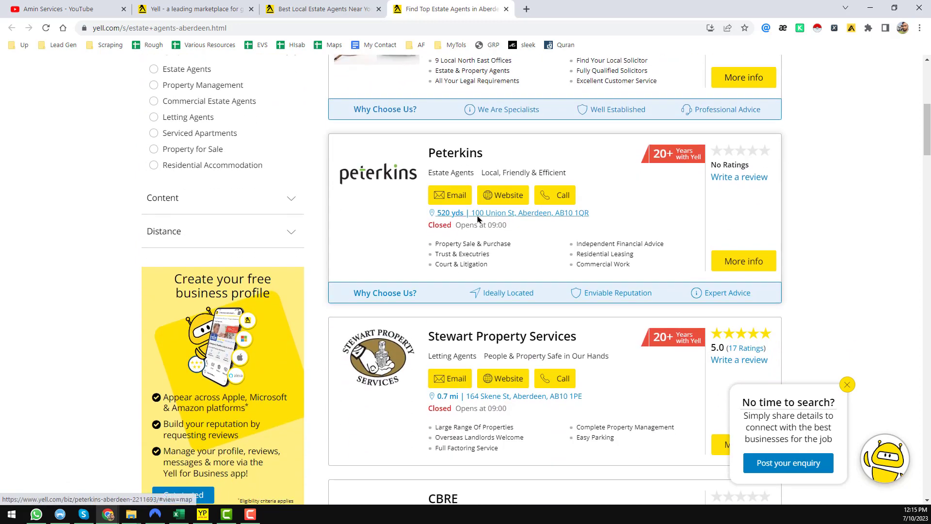
{"action": "scroll", "coordinate": [459, 224], "scroll_direction": "up", "scroll_amount": 7}
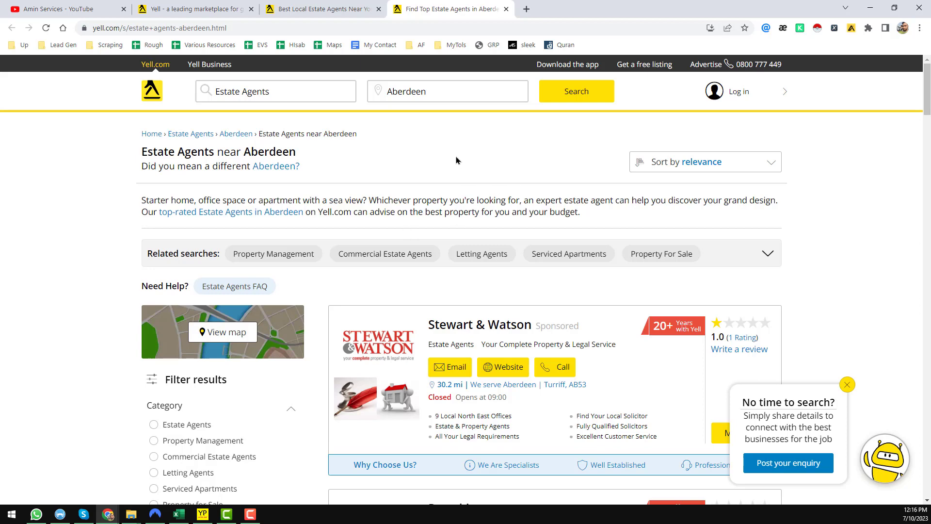
Switch to NordVPN to check the VPN connection's country.
{"action": "left_click", "coordinate": [155, 514]}
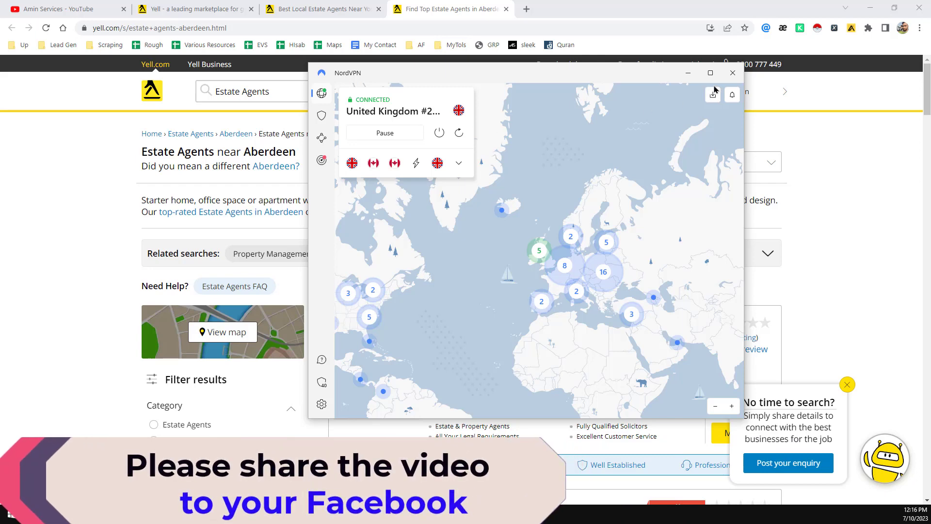
Minimize NordVPN, switch to Reoon YellowPages Scraper and open its scraping setup.
{"action": "left_click", "coordinate": [686, 75]}
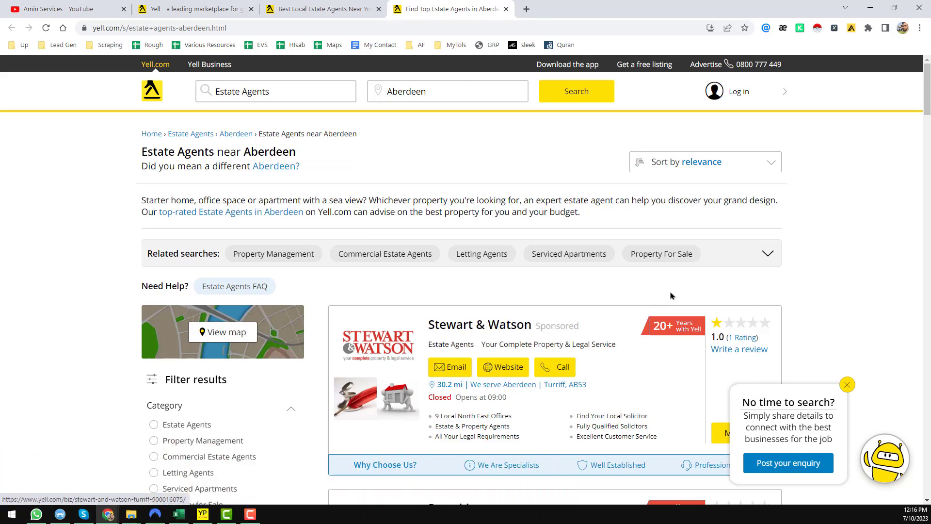
{"action": "left_click", "coordinate": [201, 516]}
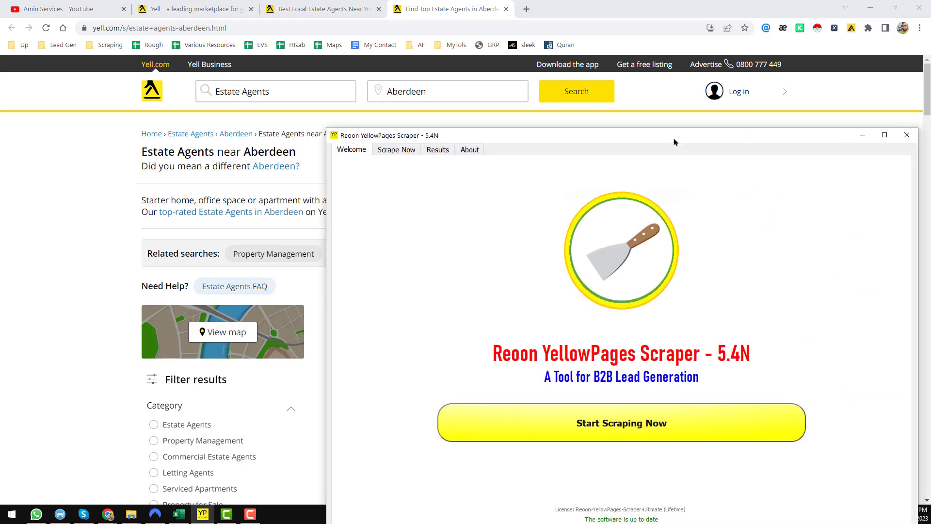
{"action": "left_click_drag", "start_coordinate": [674, 142], "coordinate": [521, 119]}
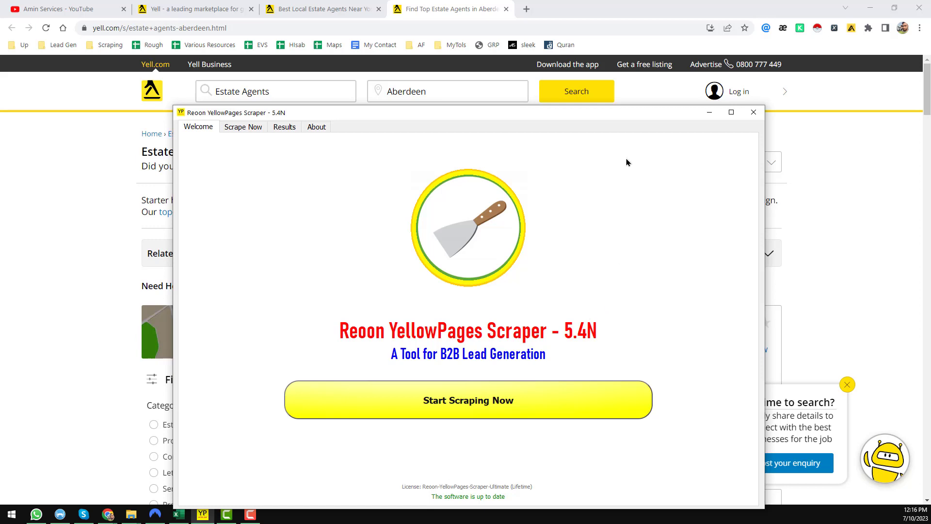
{"action": "left_click_drag", "start_coordinate": [624, 114], "coordinate": [604, 83]}
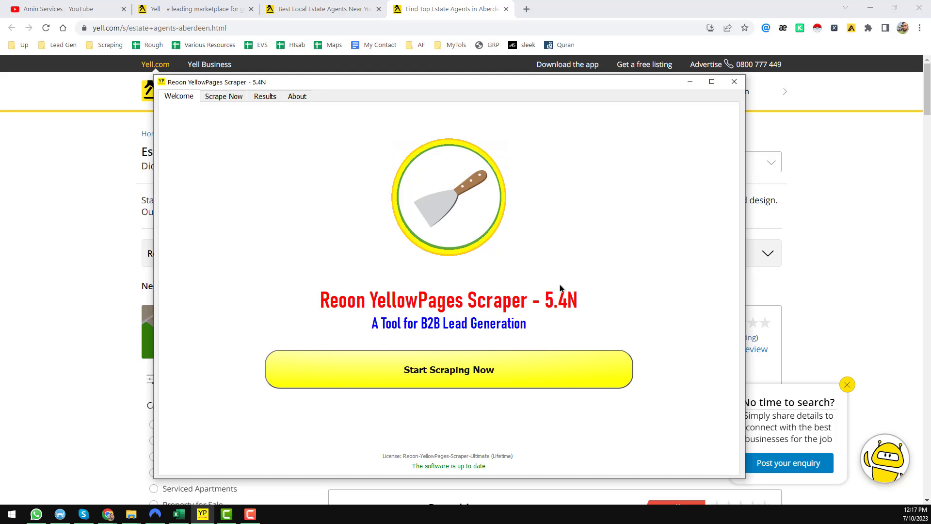
{"action": "left_click", "coordinate": [507, 374]}
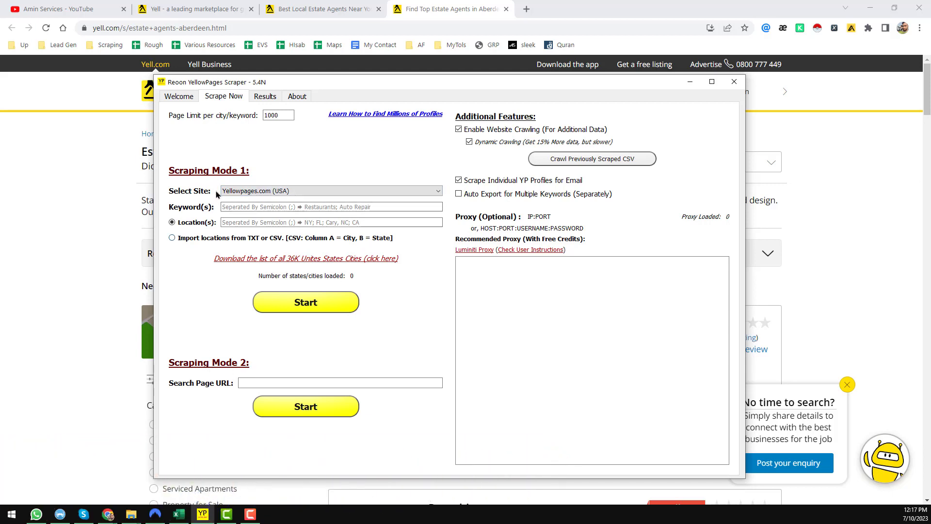
Choose Yell.com (UK) as the site to scrape and enter Estate Agents, copied from the Aberdeen results heading, as the keyword.
{"action": "left_click", "coordinate": [373, 194]}
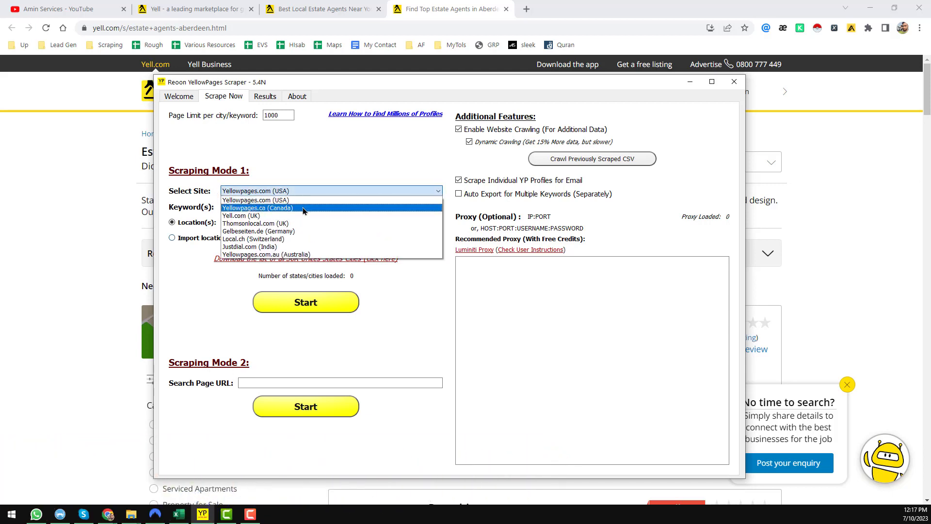
{"action": "left_click", "coordinate": [253, 216]}
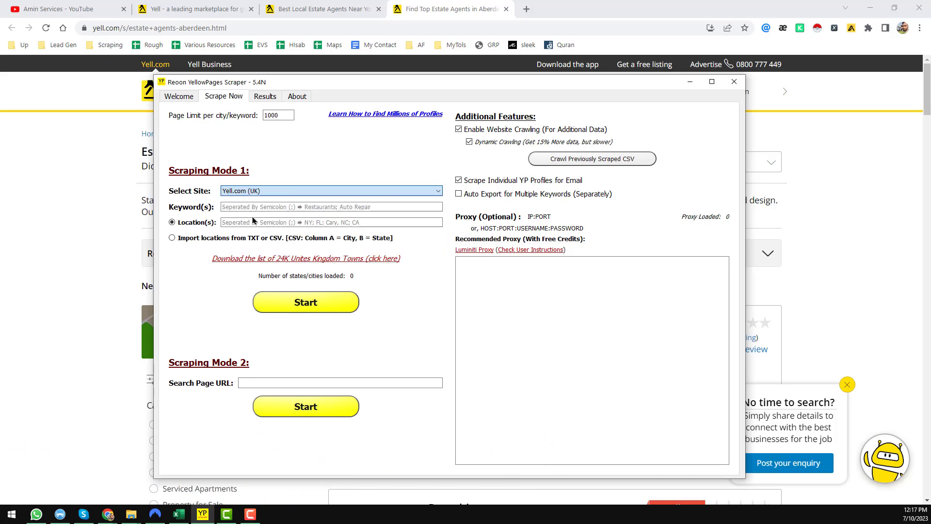
{"action": "left_click", "coordinate": [258, 206]}
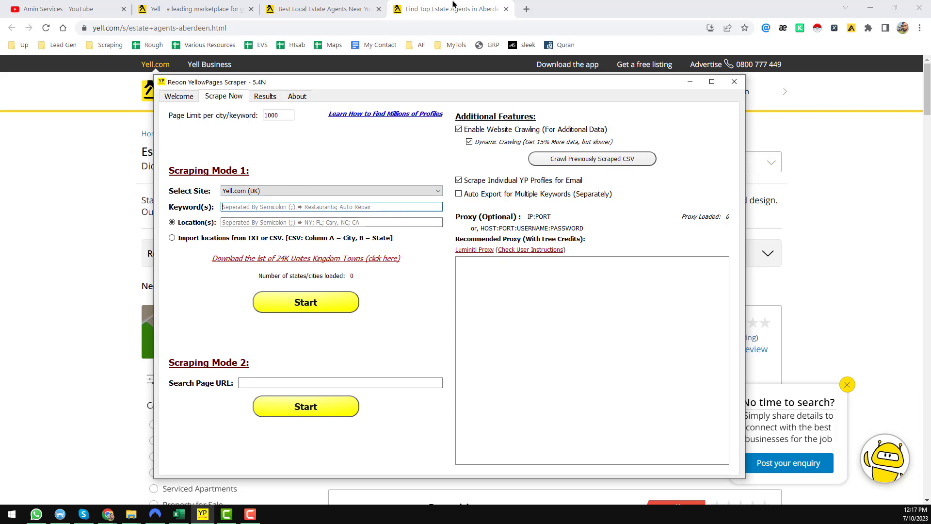
{"action": "key", "text": "alt+Tab"}
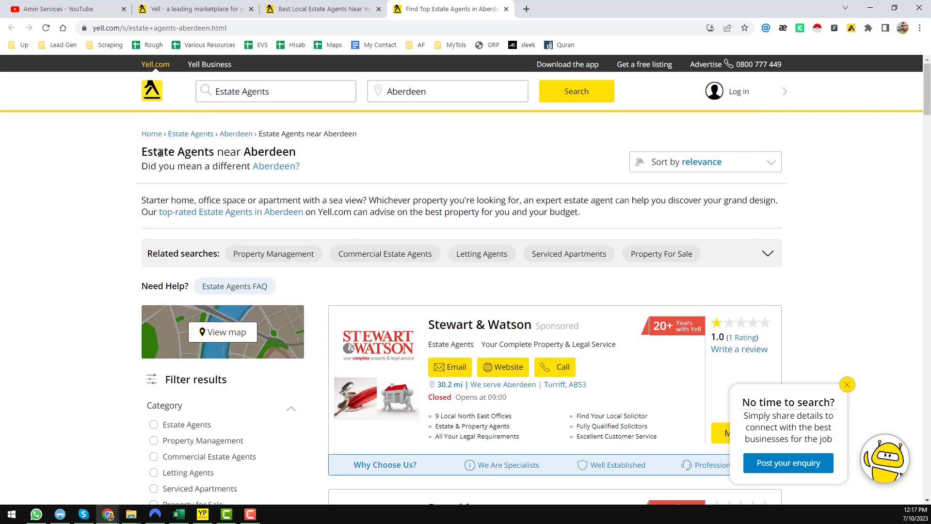
{"action": "double_click", "coordinate": [160, 152]}
{"action": "left_click", "coordinate": [197, 149], "text": "shift"}
{"action": "key", "text": "ctrl+c"}
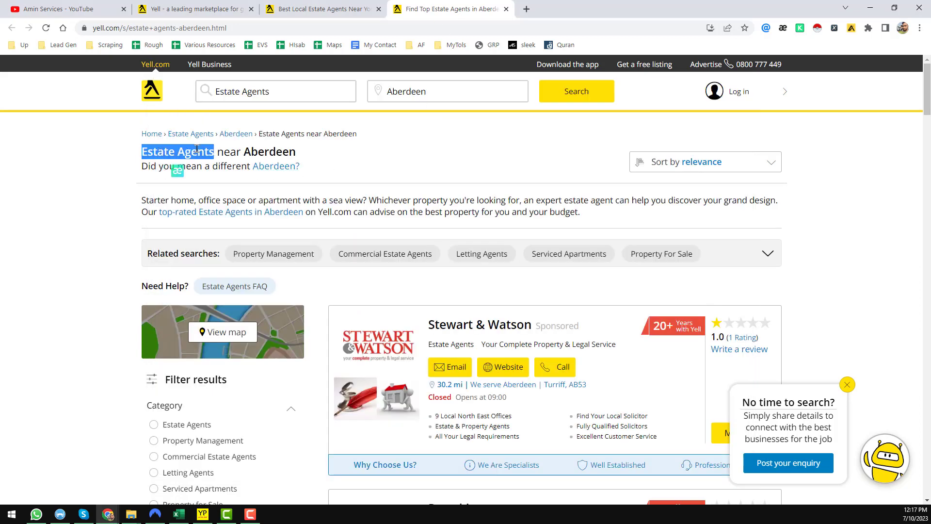
{"action": "left_click_drag", "start_coordinate": [203, 514], "coordinate": [280, 518]}
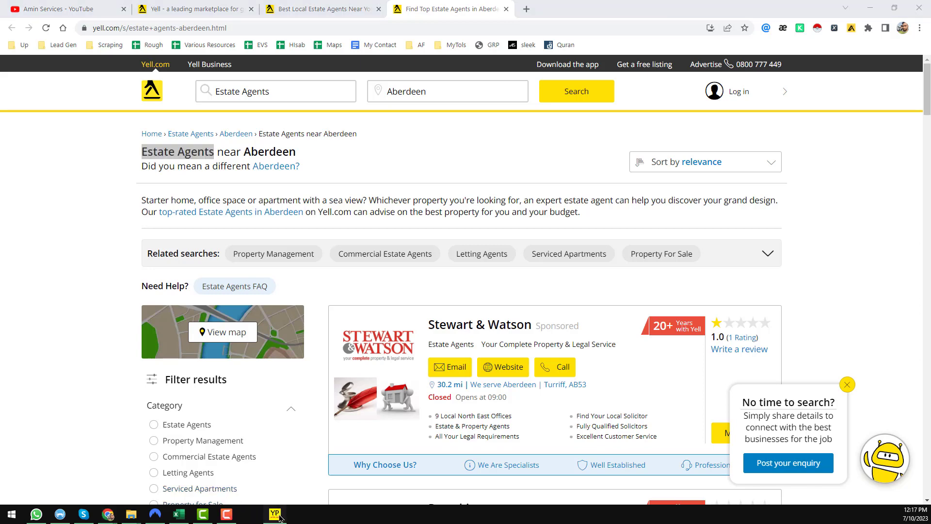
{"action": "left_click", "coordinate": [250, 514]}
{"action": "left_click", "coordinate": [294, 208]}
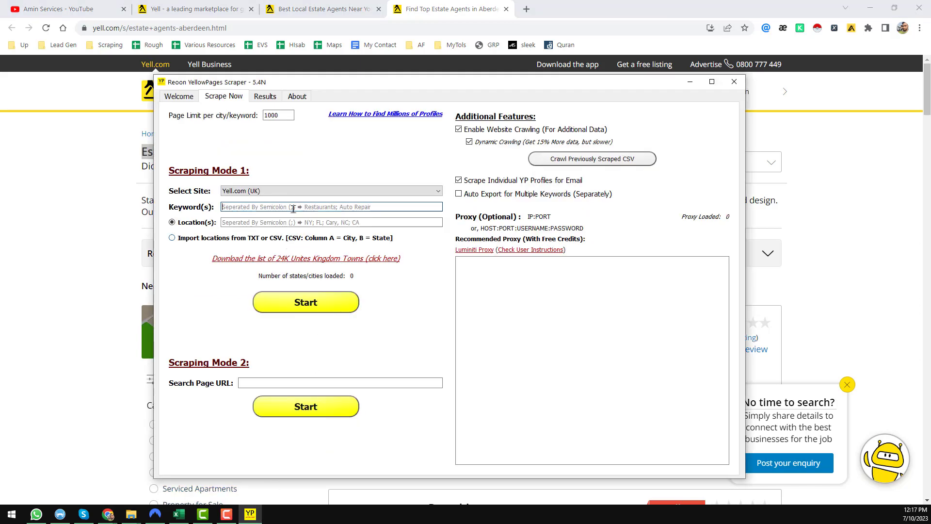
{"action": "key", "text": "ctrl+v"}
Try to scrape the list of most popular towns from Yell's UK estate agents page in the browser.
{"action": "left_click", "coordinate": [246, 224]}
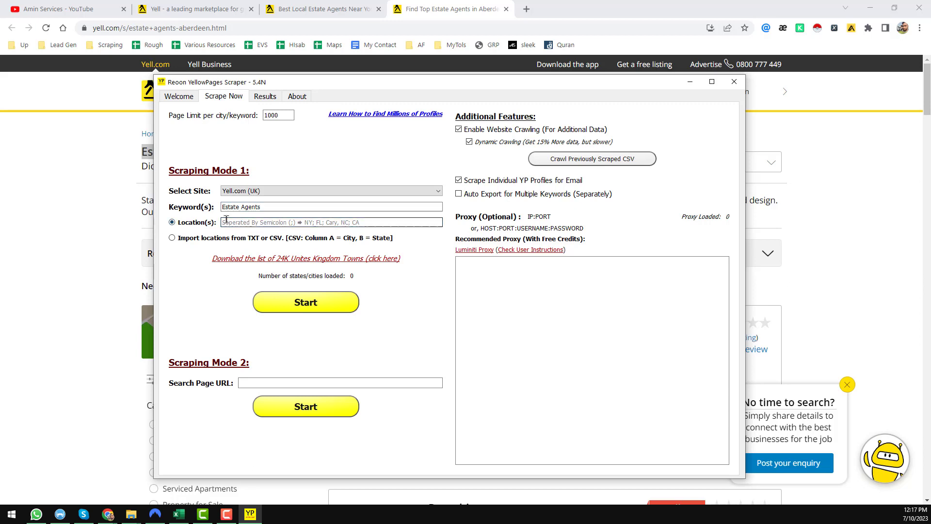
{"action": "left_click", "coordinate": [218, 259]}
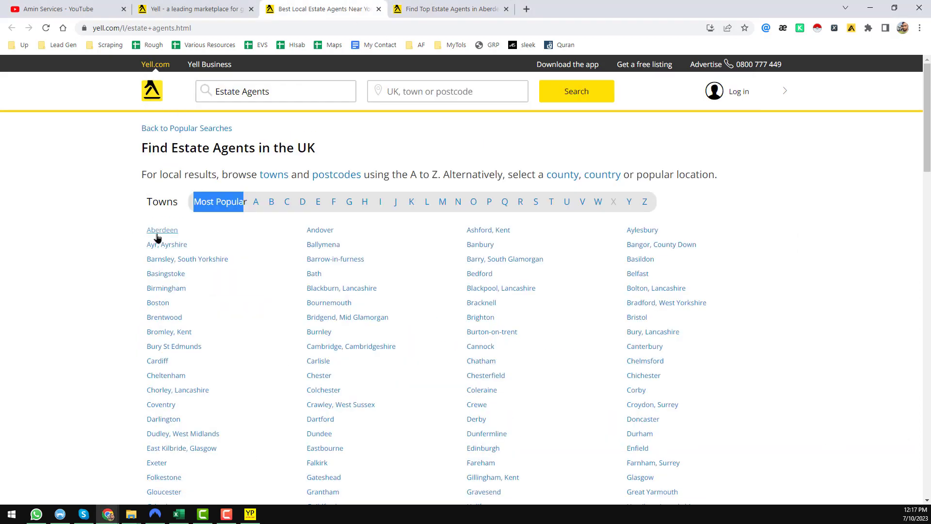
{"action": "right_click", "coordinate": [160, 235]}
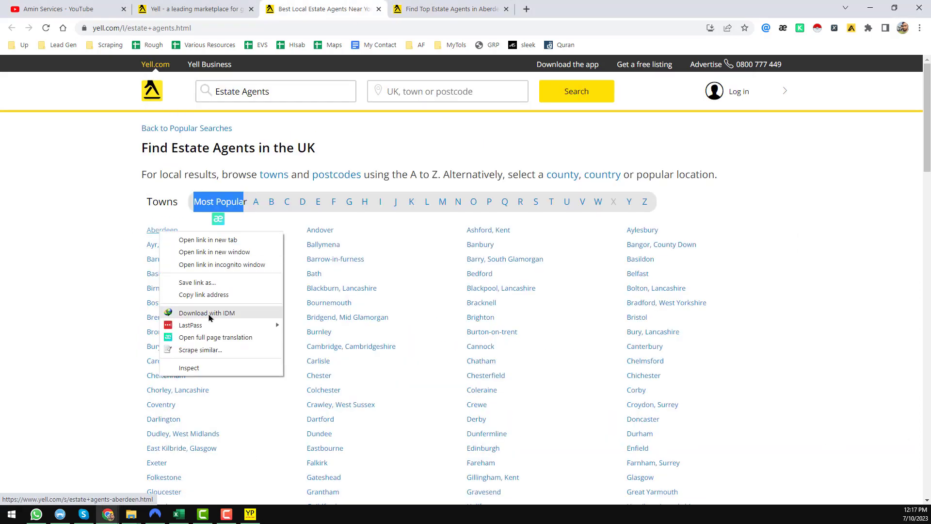
{"action": "left_click", "coordinate": [225, 350]}
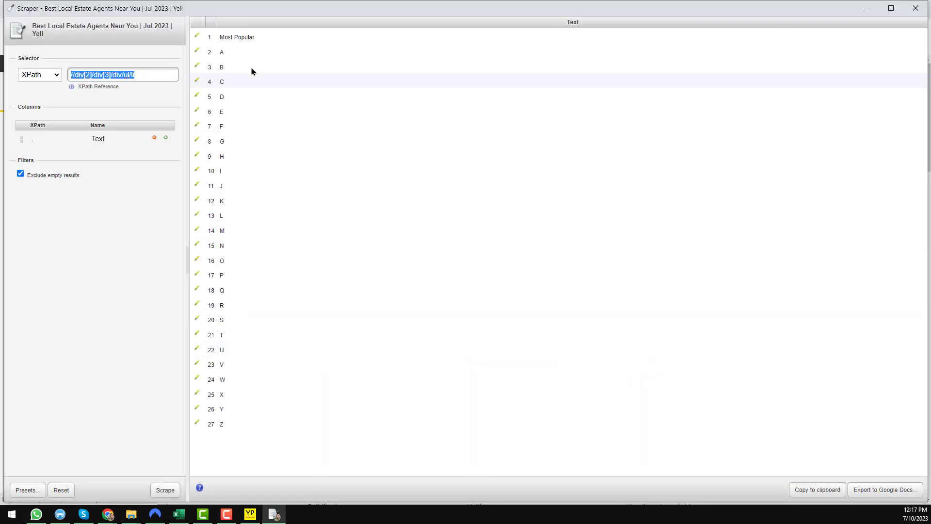
{"action": "left_click", "coordinate": [916, 8]}
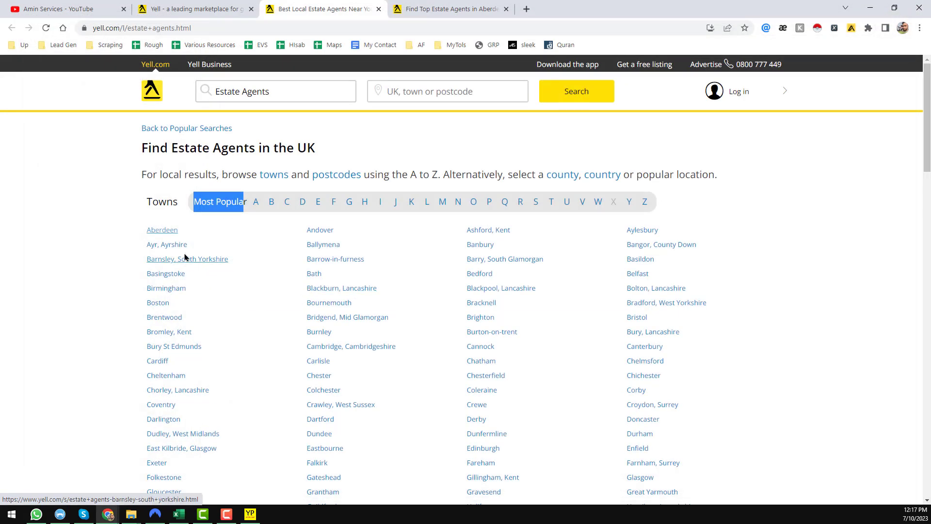
Scrape the links similar to Aberdeen, review the extracted towns and URLs, and close the scraper extension's window.
{"action": "right_click", "coordinate": [168, 232]}
{"action": "left_click", "coordinate": [217, 348]}
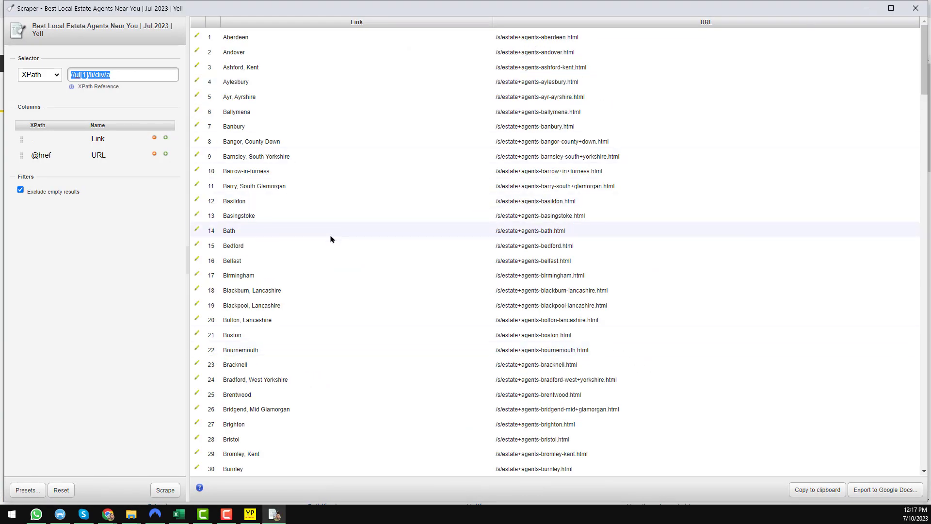
{"action": "scroll", "coordinate": [894, 150], "scroll_direction": "down", "scroll_amount": 4}
{"action": "left_click_drag", "start_coordinate": [923, 114], "coordinate": [927, 459]}
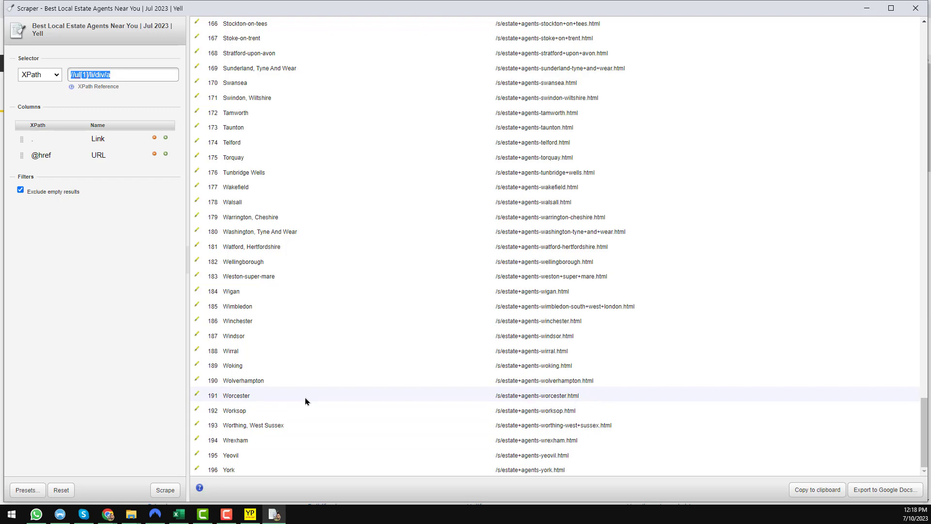
{"action": "scroll", "coordinate": [306, 401], "scroll_direction": "up", "scroll_amount": 20}
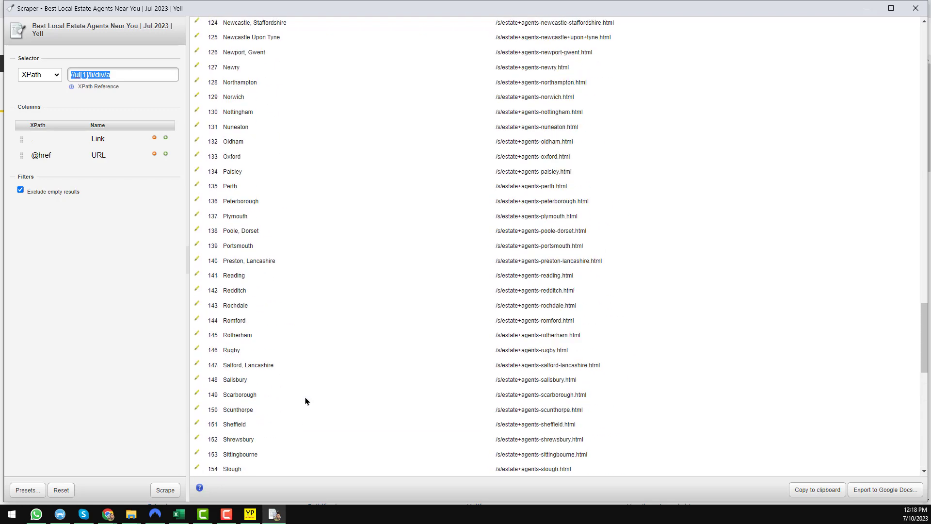
{"action": "scroll", "coordinate": [305, 373], "scroll_direction": "up", "scroll_amount": 12}
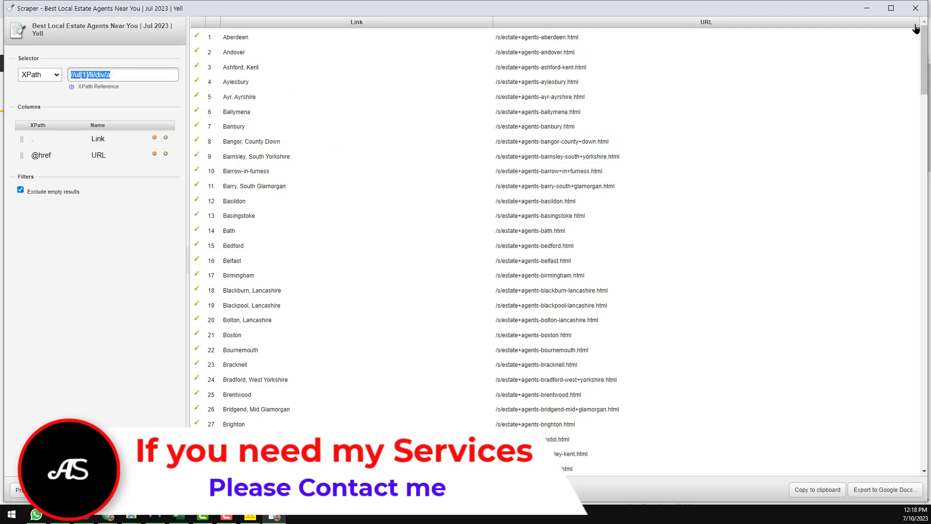
{"action": "left_click", "coordinate": [921, 10]}
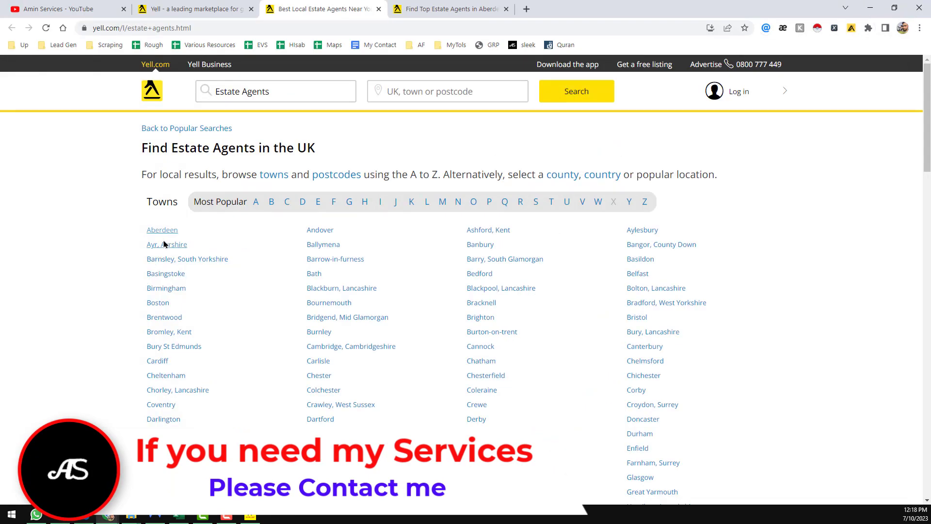
Copy the address of the Aberdeen estate agents page into the Search Page URL of Scraping Mode 2 in YellowPages Scraper.
{"action": "key", "text": "ctrl+Tab"}
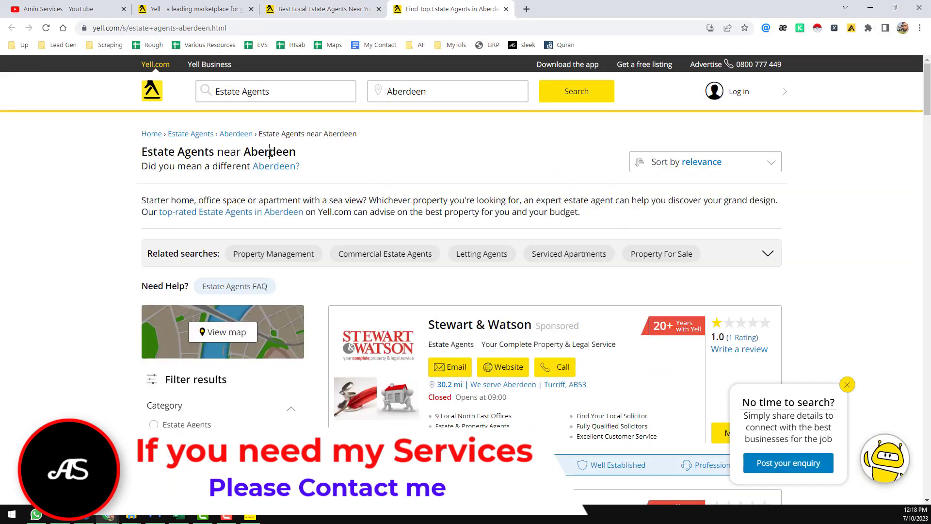
{"action": "double_click", "coordinate": [270, 152]}
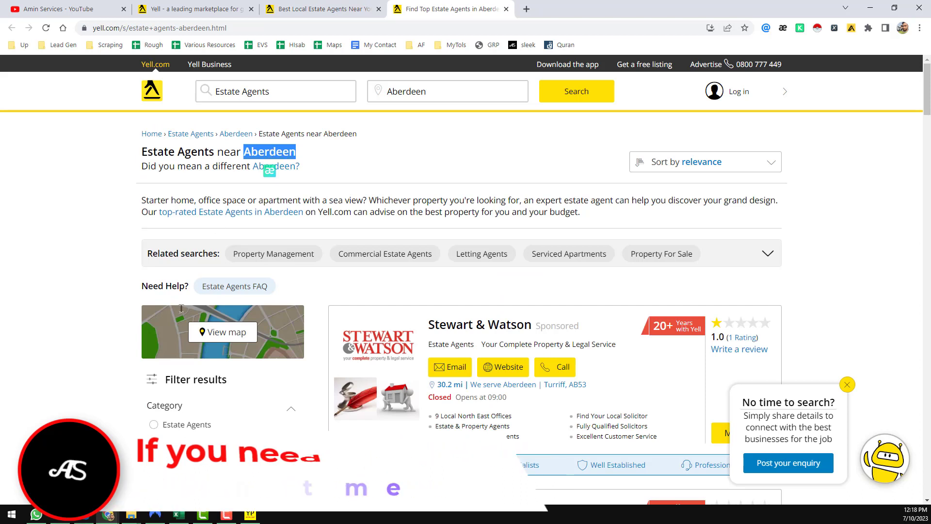
{"action": "left_click", "coordinate": [448, 30]}
{"action": "key", "text": "ctrl+c"}
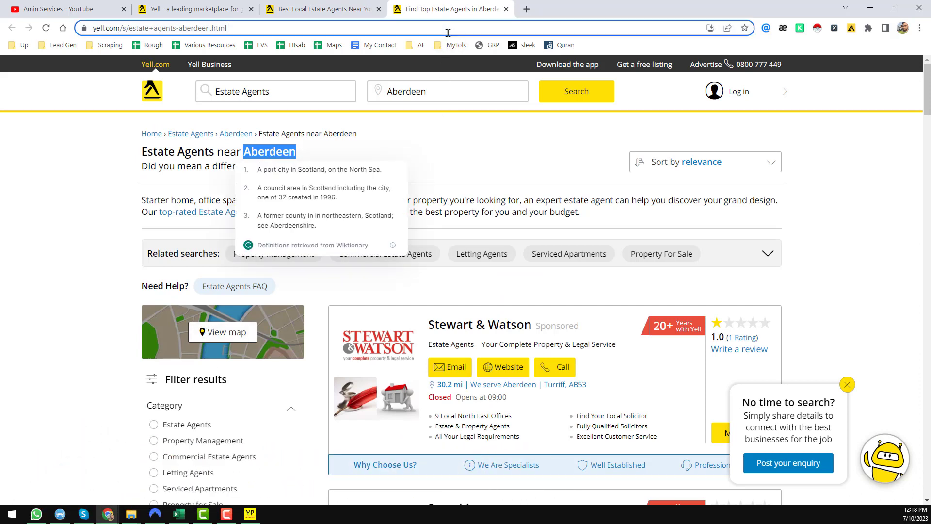
{"action": "left_click", "coordinate": [249, 513]}
{"action": "left_click", "coordinate": [389, 383]}
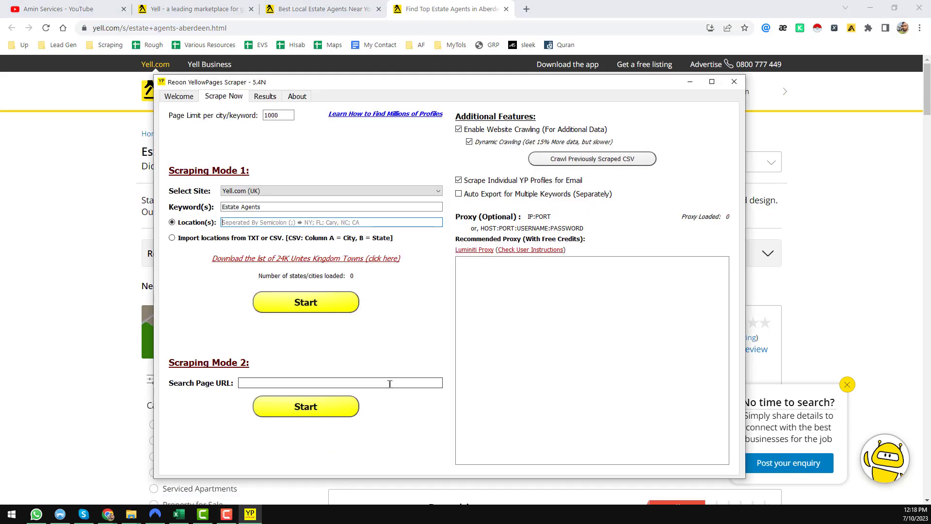
{"action": "key", "text": "ctrl+v"}
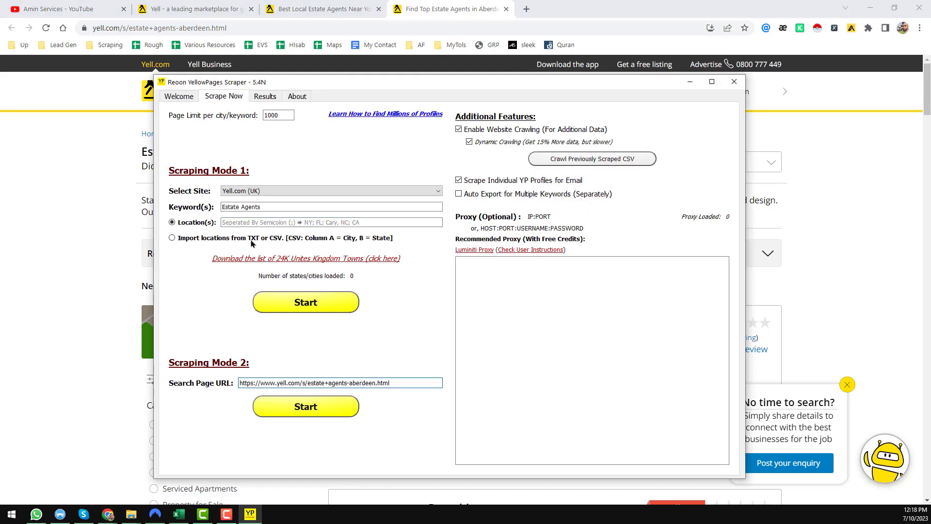
Copy Aberdeen from the Yell results heading and enter it as the location for Scraping Mode 1.
{"action": "left_click", "coordinate": [253, 222]}
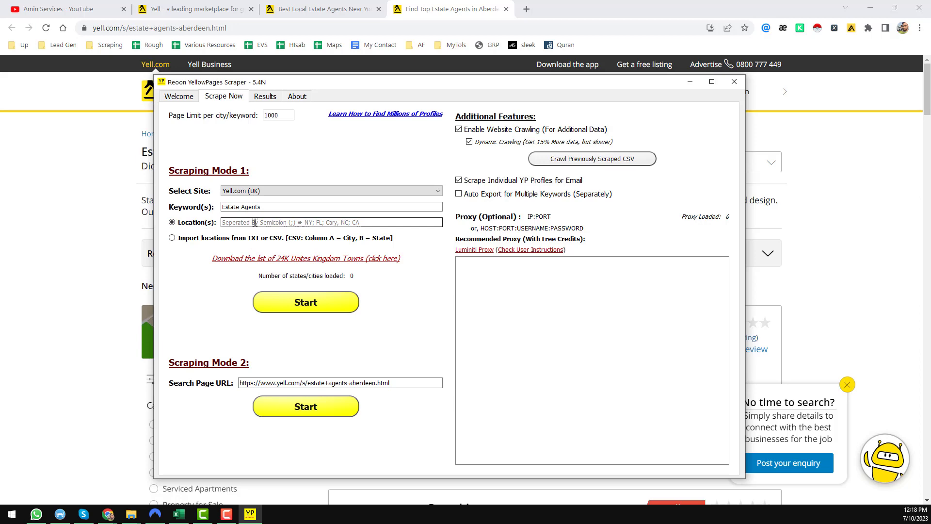
{"action": "key", "text": "alt+Tab"}
{"action": "right_click", "coordinate": [284, 151]}
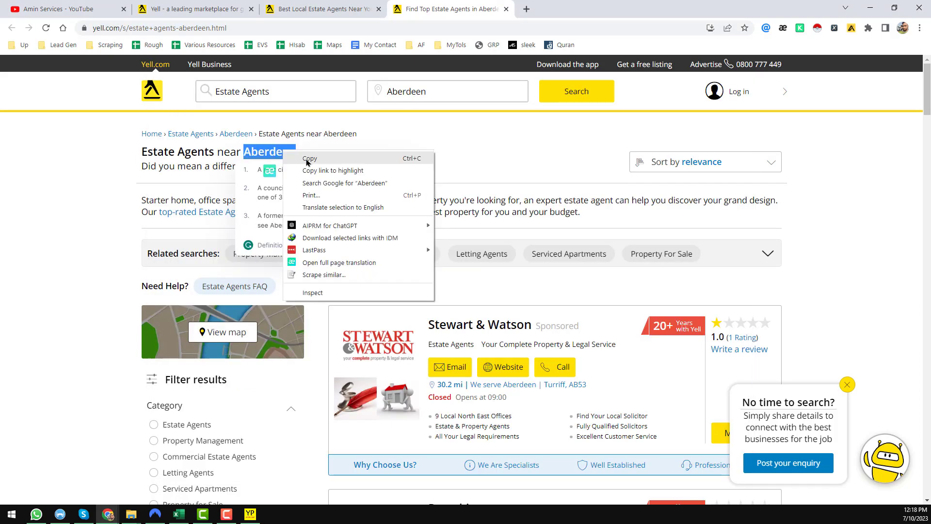
{"action": "left_click", "coordinate": [310, 160]}
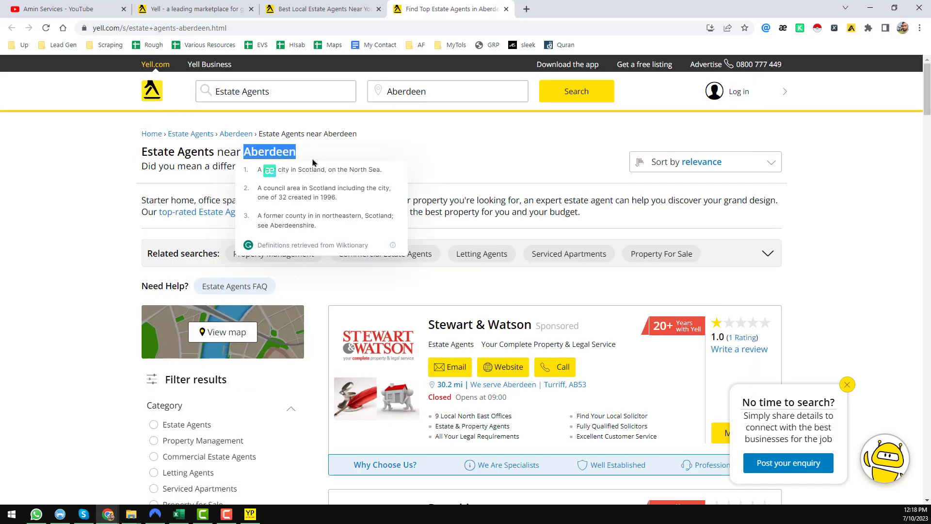
{"action": "left_click", "coordinate": [249, 514]}
{"action": "key", "text": "ctrl+v"}
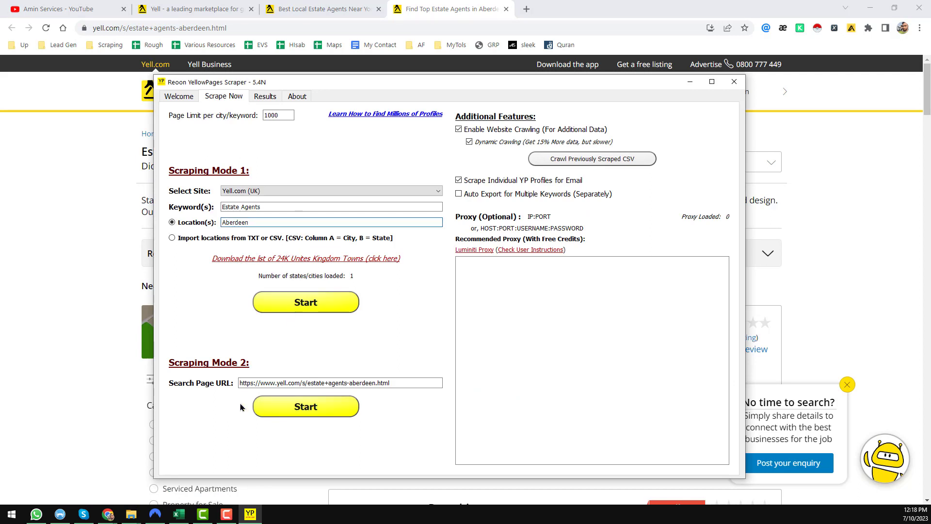
Clear the Search Page URL and start scraping Aberdeen estate agents with Scraping Mode 1.
{"action": "left_click", "coordinate": [279, 383]}
{"action": "key", "text": "ctrl+a"}
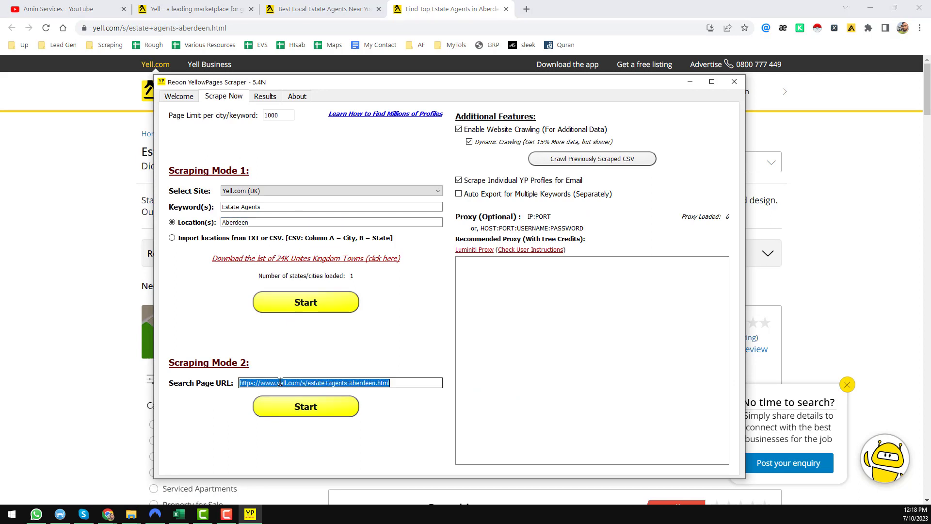
{"action": "key", "text": "BackSpace"}
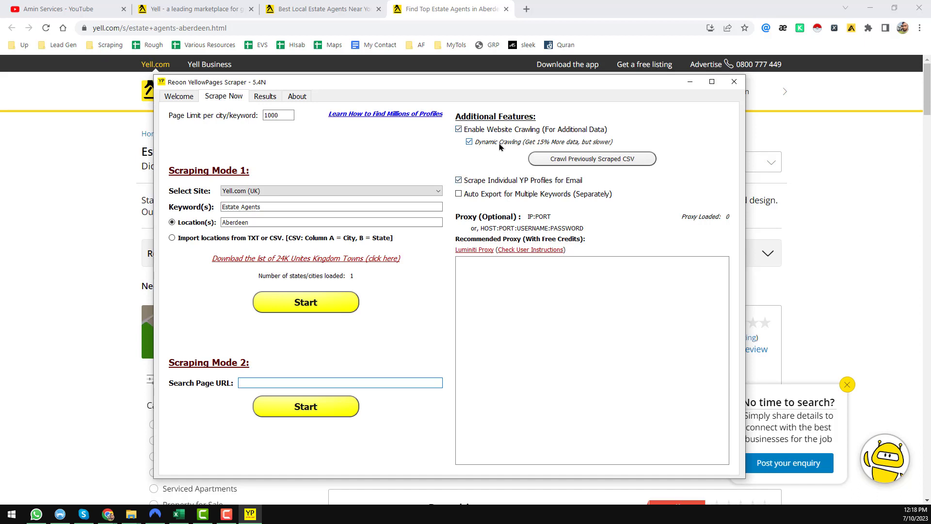
{"action": "left_click", "coordinate": [335, 307]}
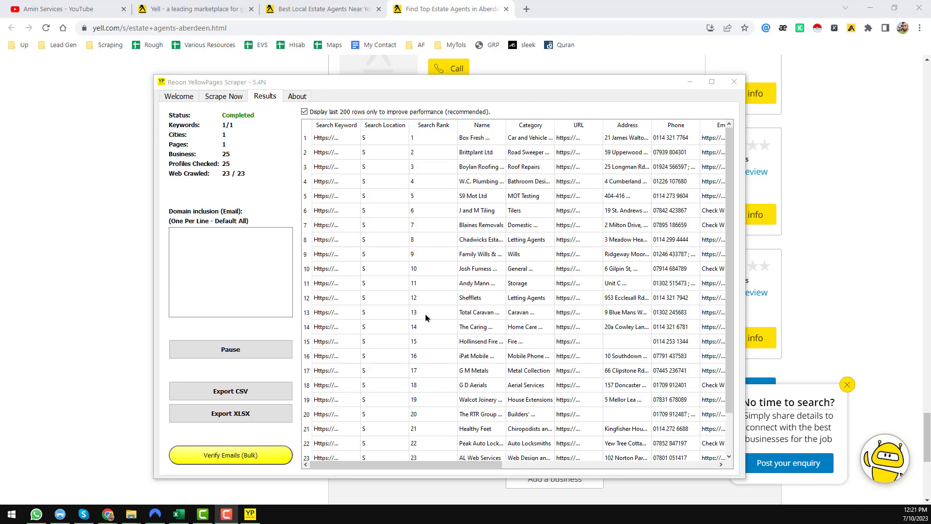
Export the scraped results as a CSV file named asdsas in the Downloads folder and minimize the scraper window.
{"action": "left_click", "coordinate": [262, 395]}
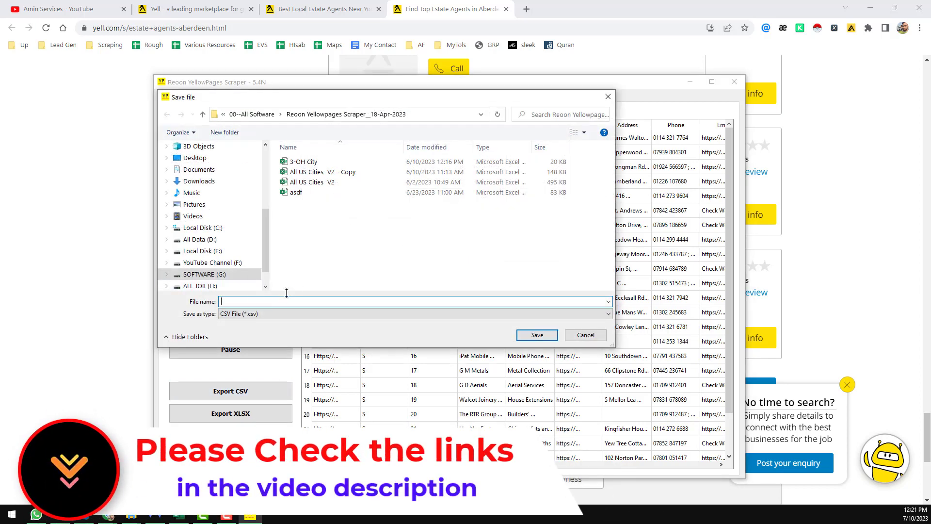
{"action": "type", "text": "asdsas"}
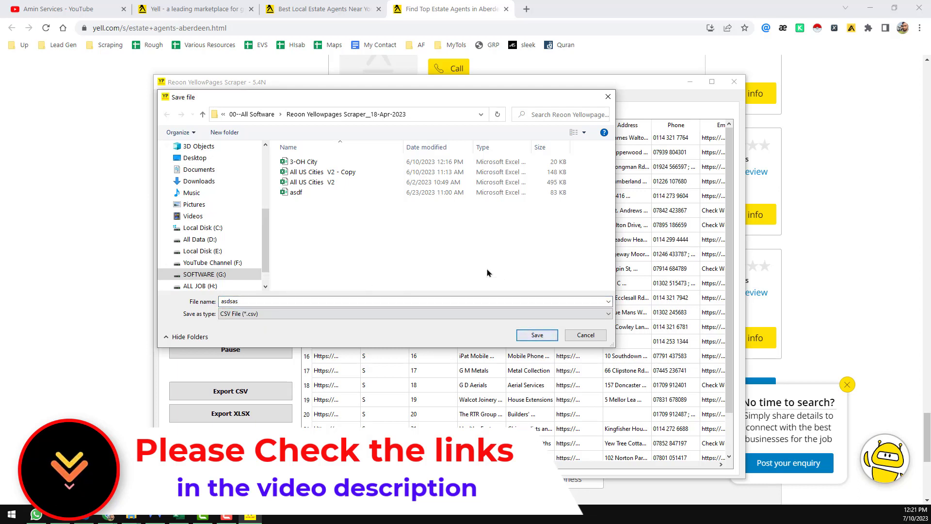
{"action": "left_click", "coordinate": [199, 180]}
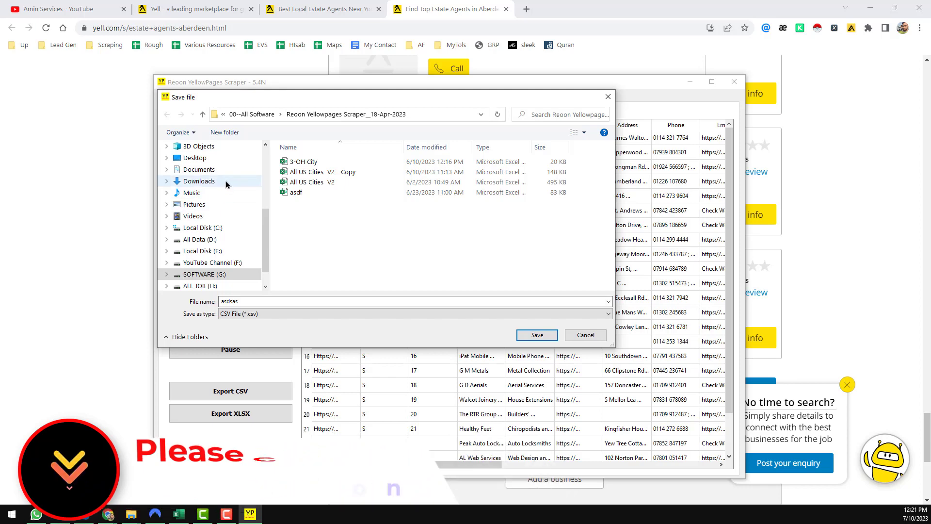
{"action": "left_click", "coordinate": [534, 335]}
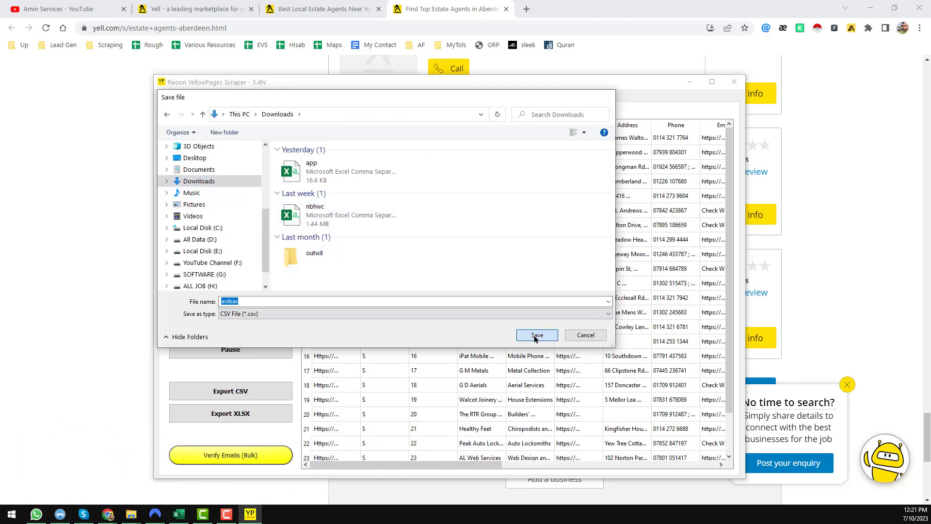
{"action": "left_click", "coordinate": [398, 170]}
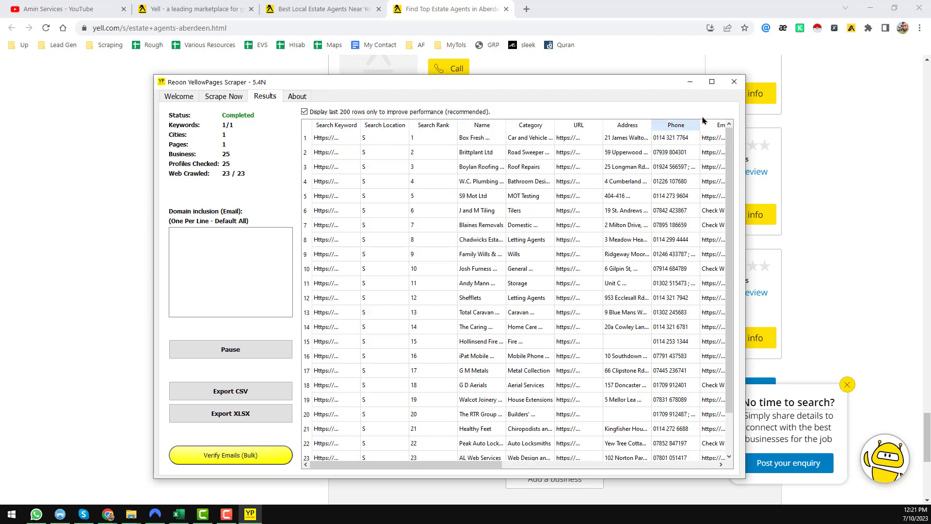
{"action": "left_click", "coordinate": [690, 81]}
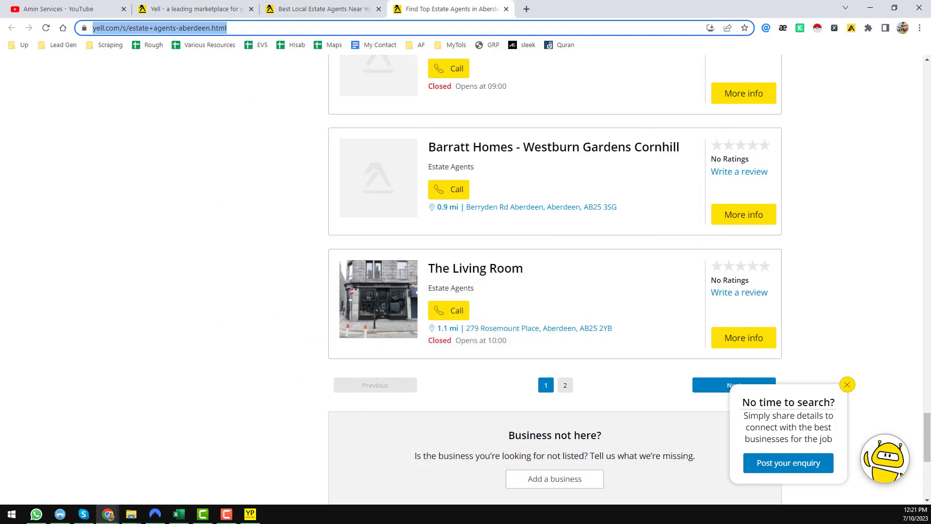
Switch to the 19 city scrapped workbook in Excel, maximize it and examine the first record's search location and business name.
{"action": "key", "text": "alt+Tab"}
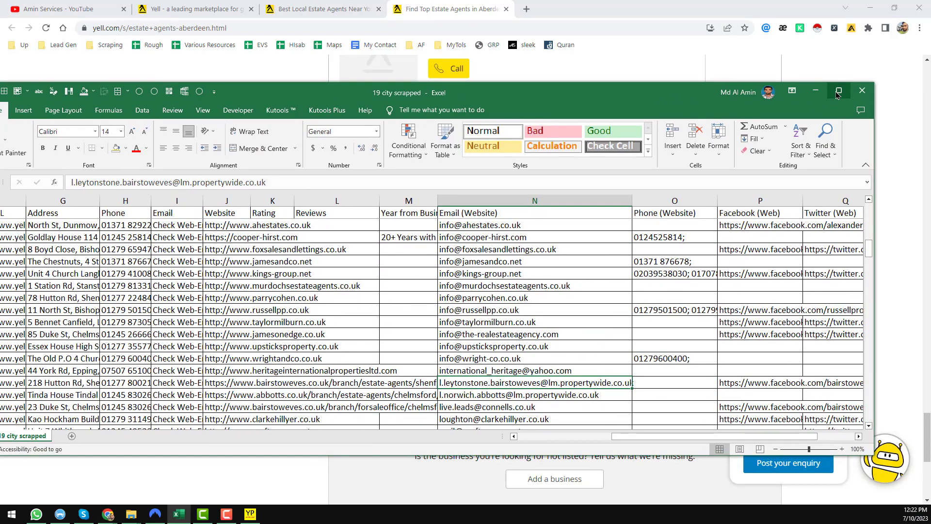
{"action": "left_click", "coordinate": [839, 91]}
{"action": "left_click", "coordinate": [536, 194]}
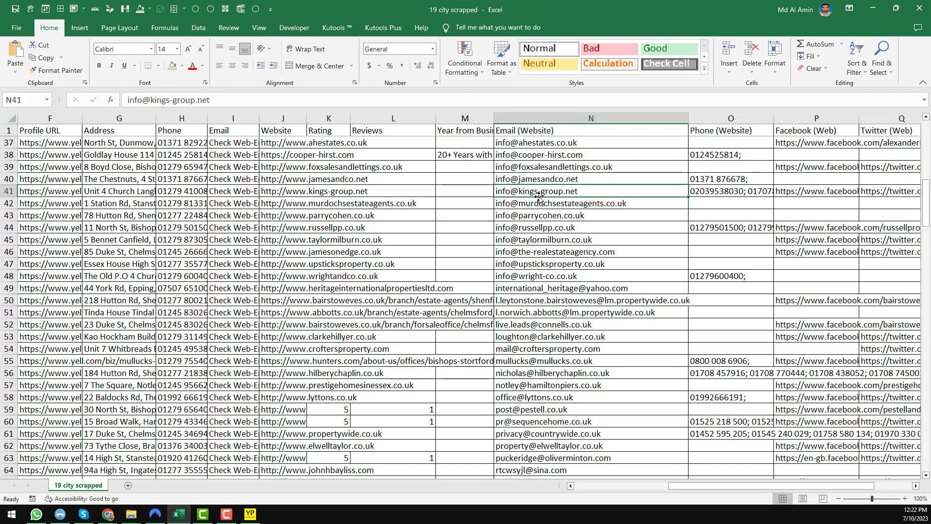
{"action": "left_click", "coordinate": [472, 132]}
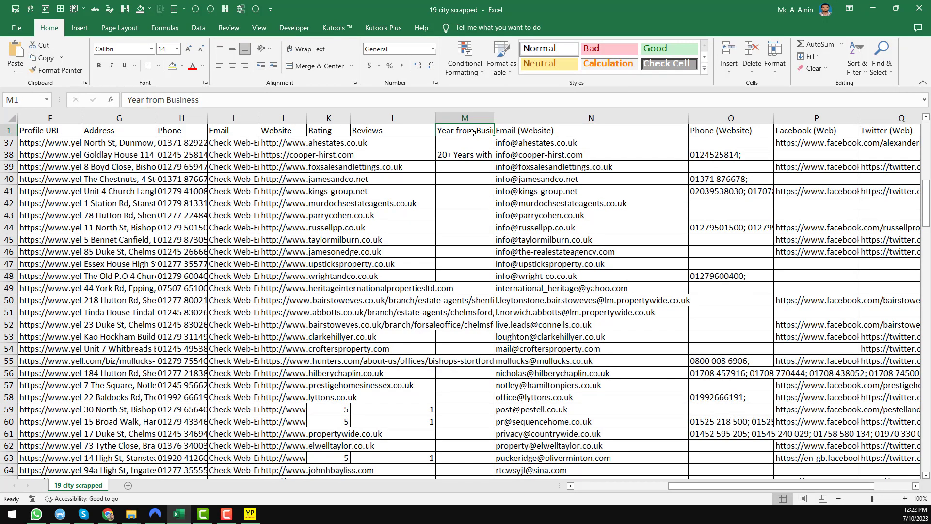
{"action": "key", "text": "ctrl+Home"}
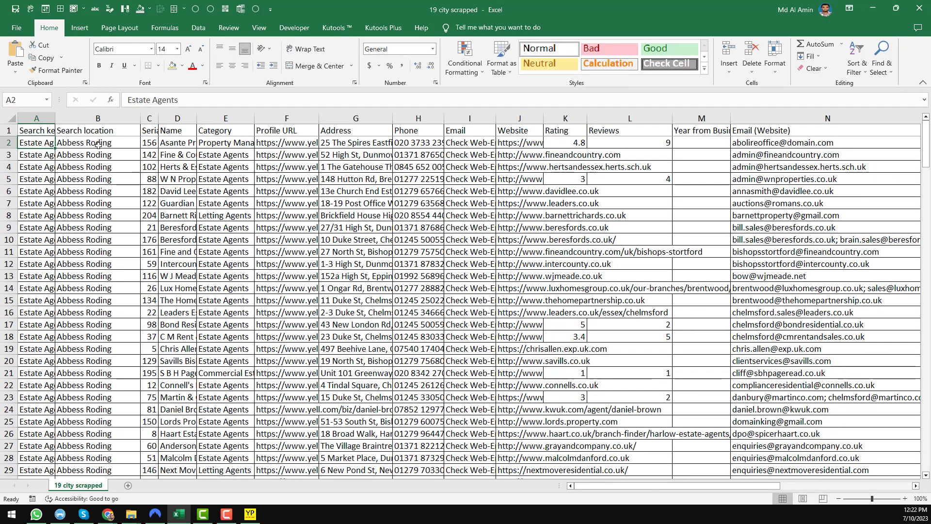
{"action": "left_click", "coordinate": [114, 143]}
{"action": "left_click", "coordinate": [173, 141]}
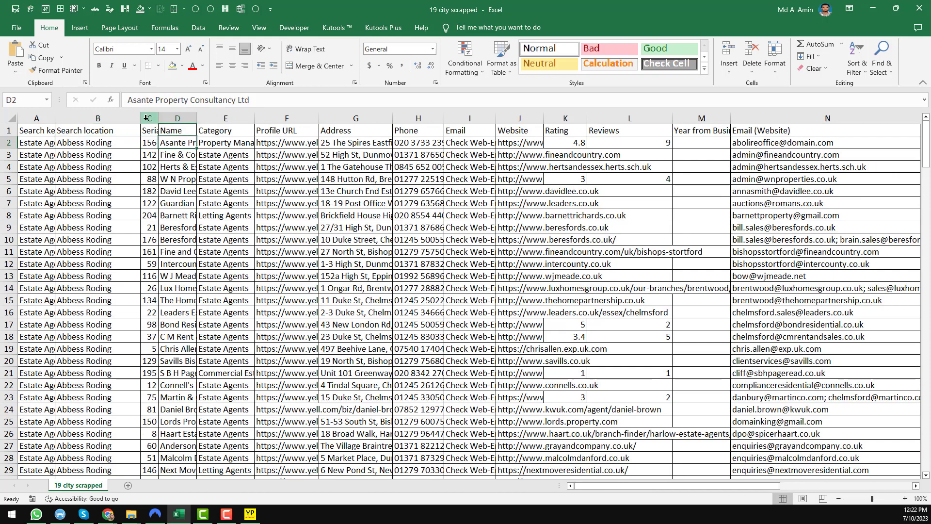
Widen the Serial column and the Email column so their contents are readable.
{"action": "mouse_move", "coordinate": [140, 118]}
{"action": "left_mouse_down"}
{"action": "mouse_move", "coordinate": [103, 119]}
{"action": "mouse_move", "coordinate": [155, 119]}
{"action": "left_mouse_up"}
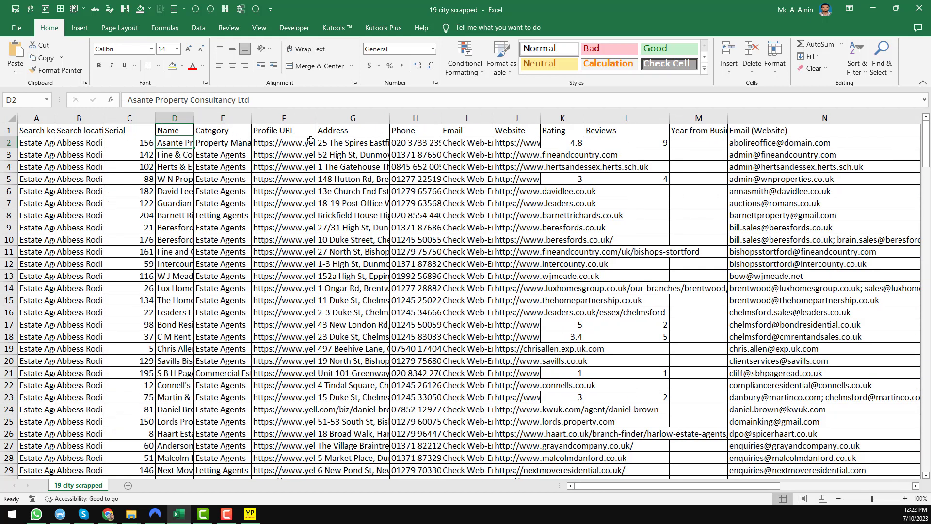
{"action": "left_click", "coordinate": [469, 143]}
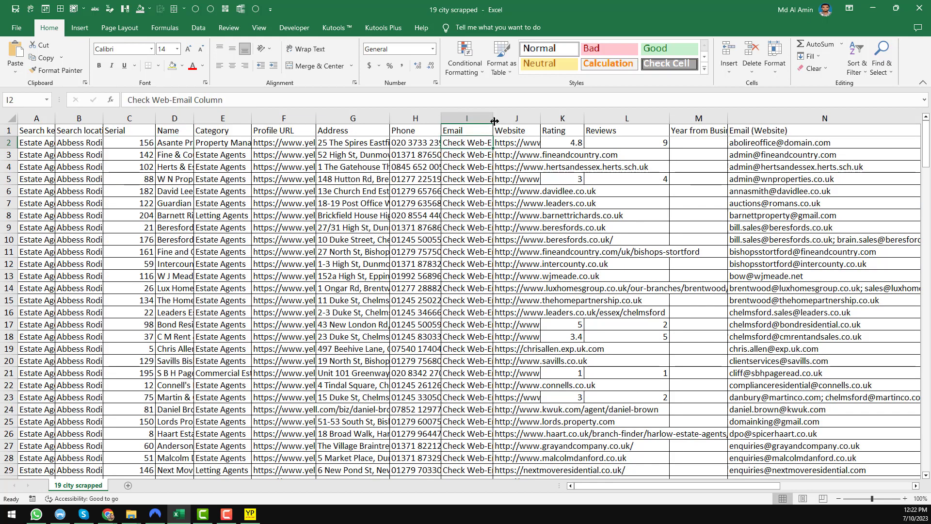
{"action": "left_click_drag", "start_coordinate": [495, 122], "coordinate": [536, 121]}
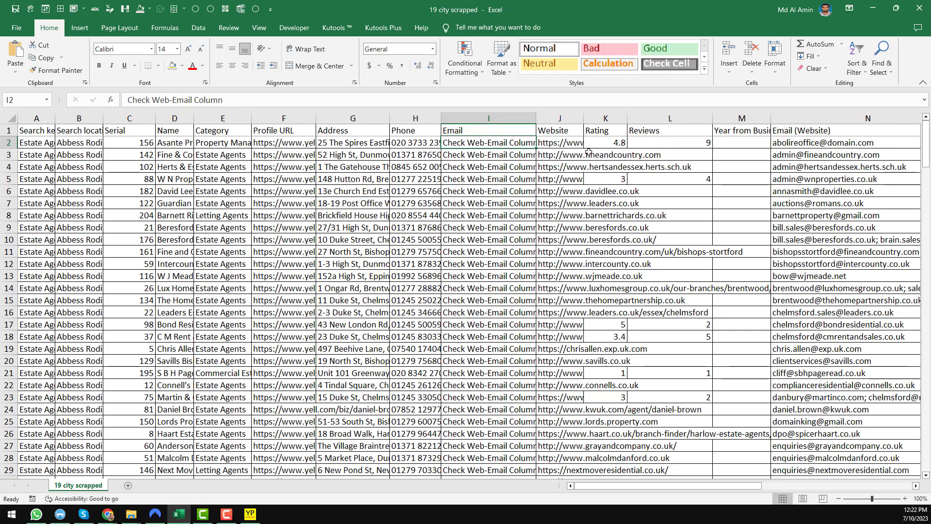
Examine the first record's Website, Email (Website), phone and social media columns in row 2.
{"action": "left_click", "coordinate": [573, 142]}
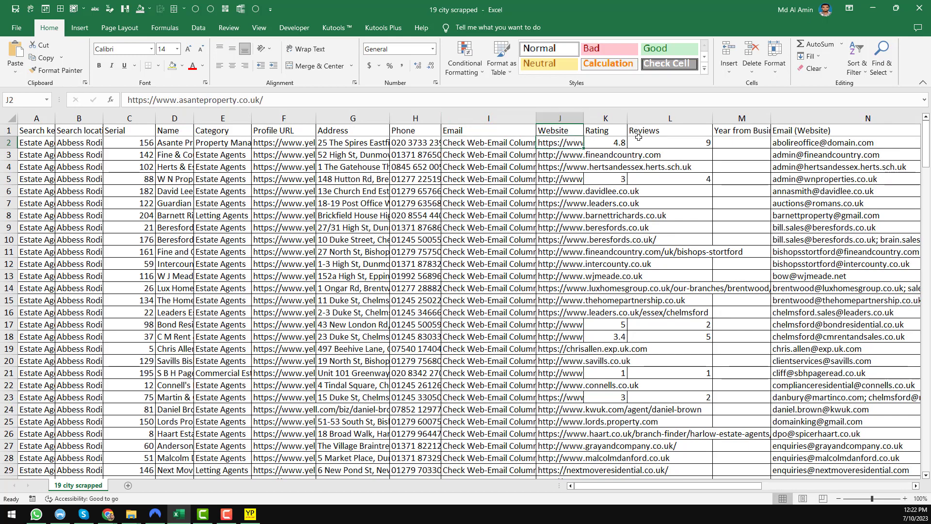
{"action": "left_click", "coordinate": [793, 143]}
{"action": "key", "text": "Right"}
{"action": "key", "text": "Right"}
{"action": "key", "text": "Right"}
{"action": "key", "text": "Right"}
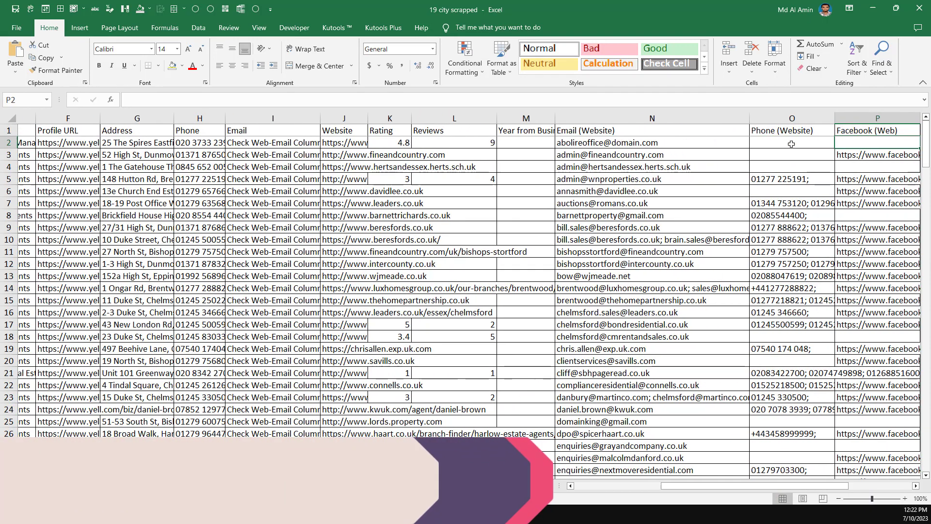
Narrow the Email (Website) column to a width that still shows most single addresses.
{"action": "left_click", "coordinate": [427, 142]}
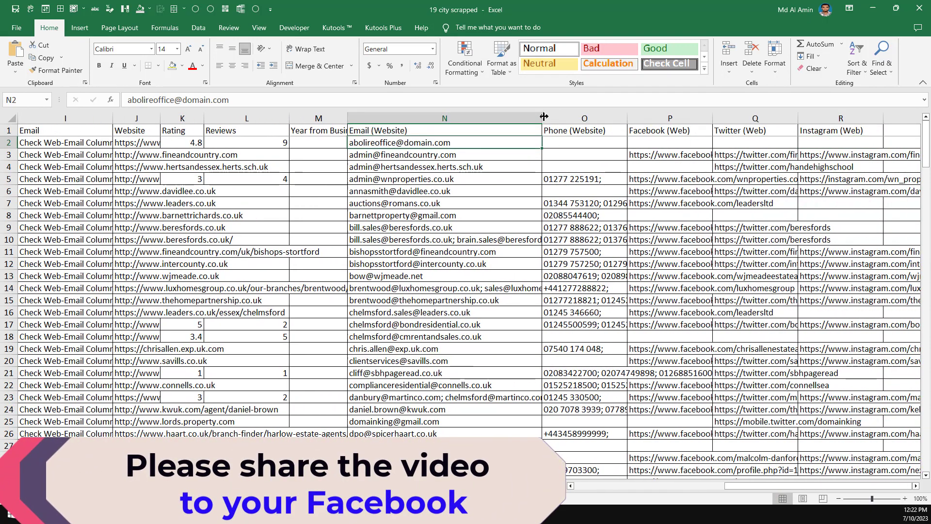
{"action": "left_click_drag", "start_coordinate": [542, 118], "coordinate": [434, 152]}
{"action": "left_click", "coordinate": [477, 143]}
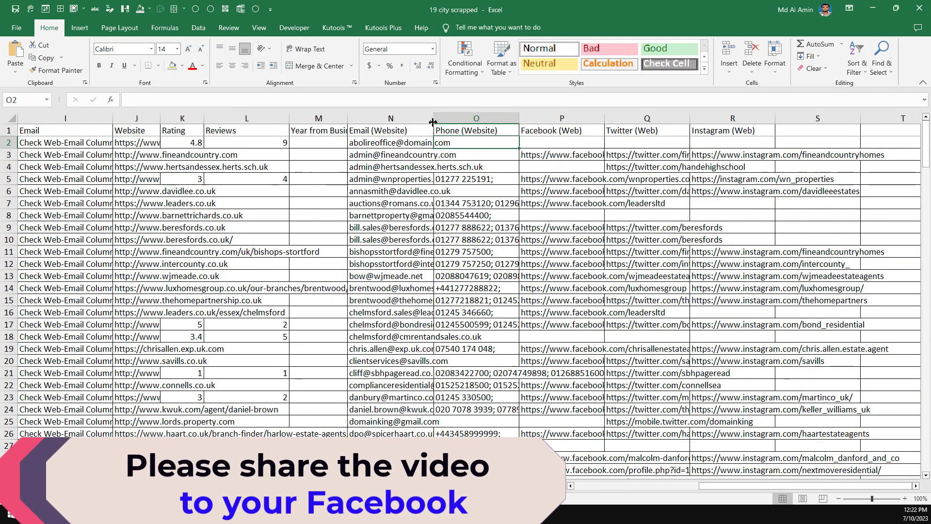
{"action": "double_click", "coordinate": [434, 118]}
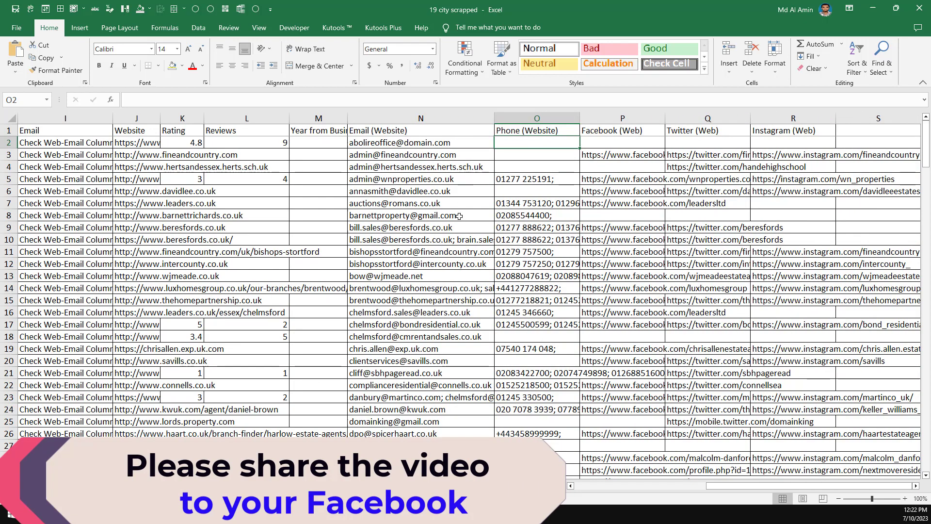
Examine the scraped addresses in the Email (Website) column, including cells with multiple emails, and return to its first entry.
{"action": "left_click", "coordinate": [450, 252]}
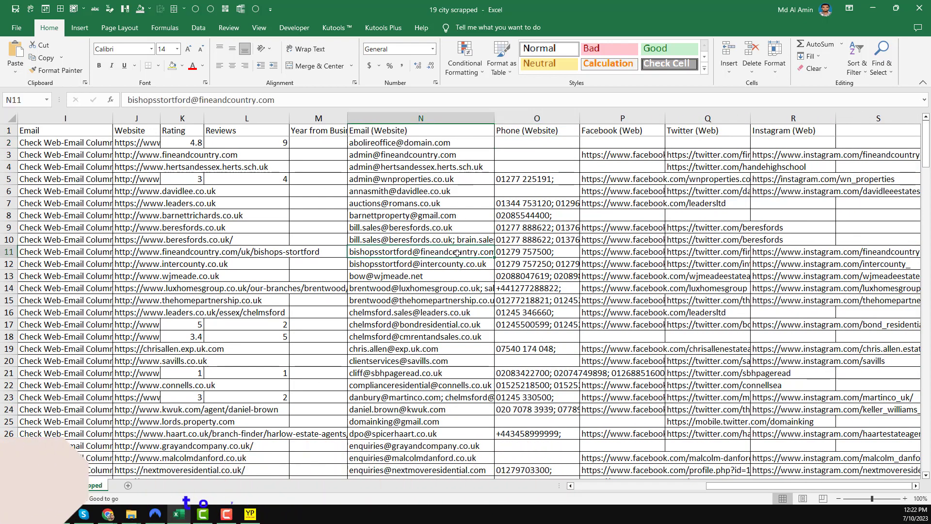
{"action": "left_click", "coordinate": [459, 240]}
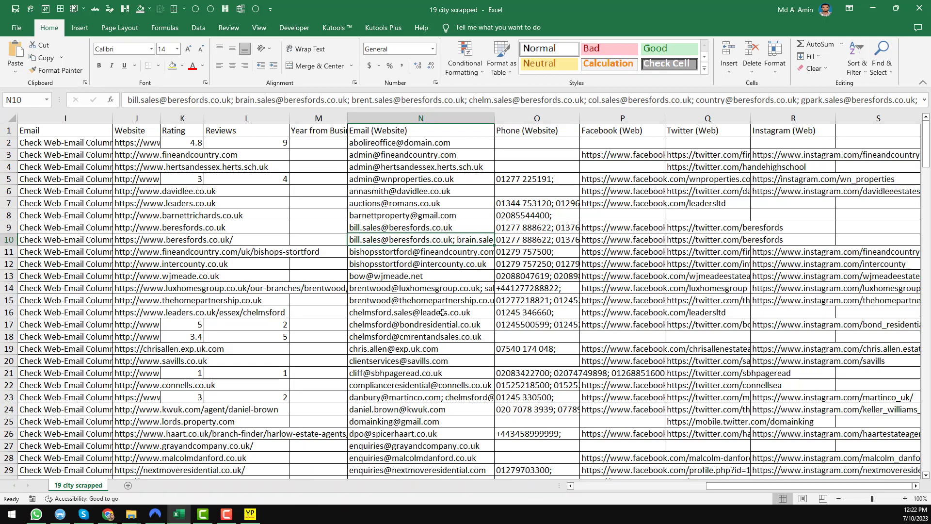
{"action": "scroll", "coordinate": [445, 305], "scroll_direction": "down", "scroll_amount": 18}
{"action": "scroll", "coordinate": [444, 305], "scroll_direction": "up", "scroll_amount": 18}
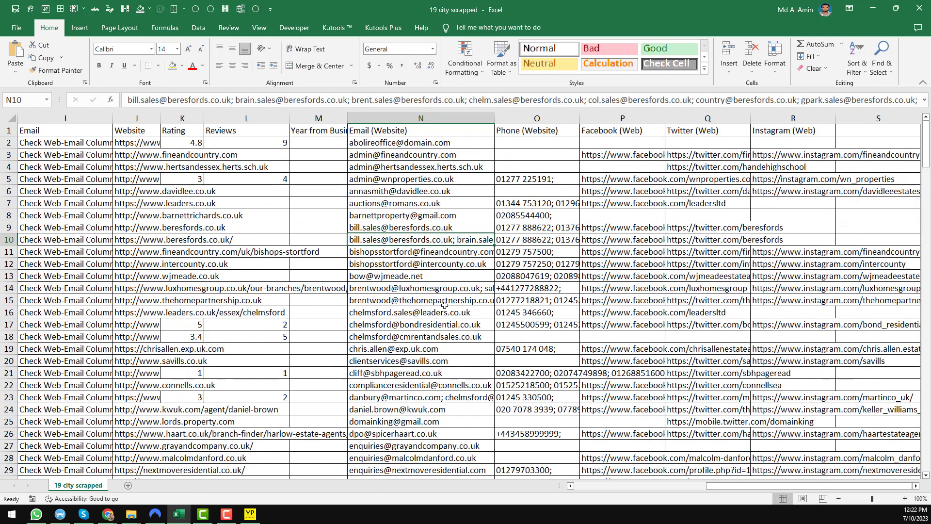
{"action": "left_click", "coordinate": [424, 133]}
{"action": "key", "text": "ctrl+shift+Down"}
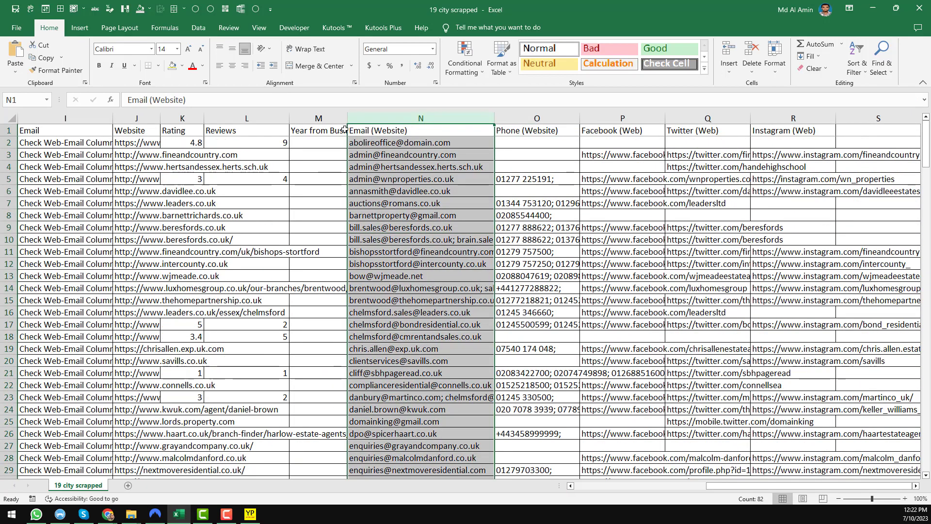
{"action": "left_click", "coordinate": [446, 143]}
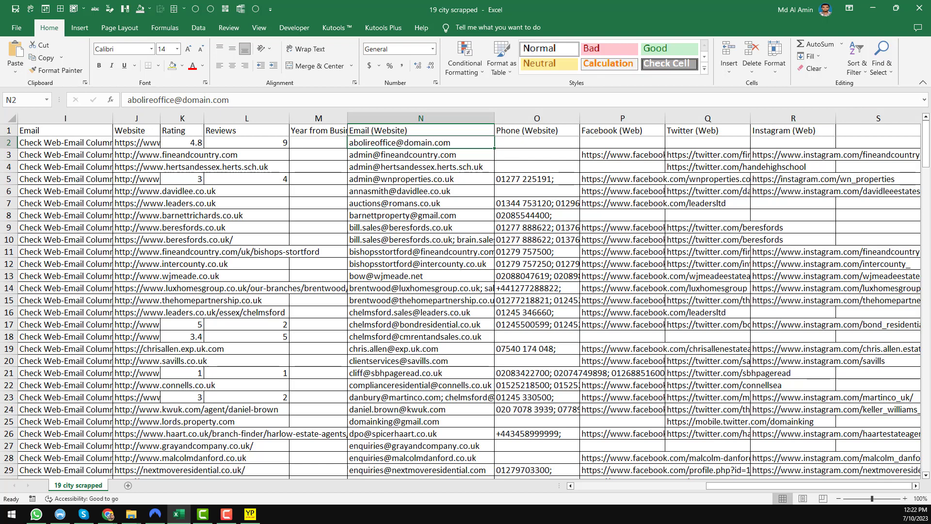
Switch to Reoon Email Verifier, merge its tab into the main browser window and open the Bulk Email Verification page.
{"action": "key", "text": "alt+Tab"}
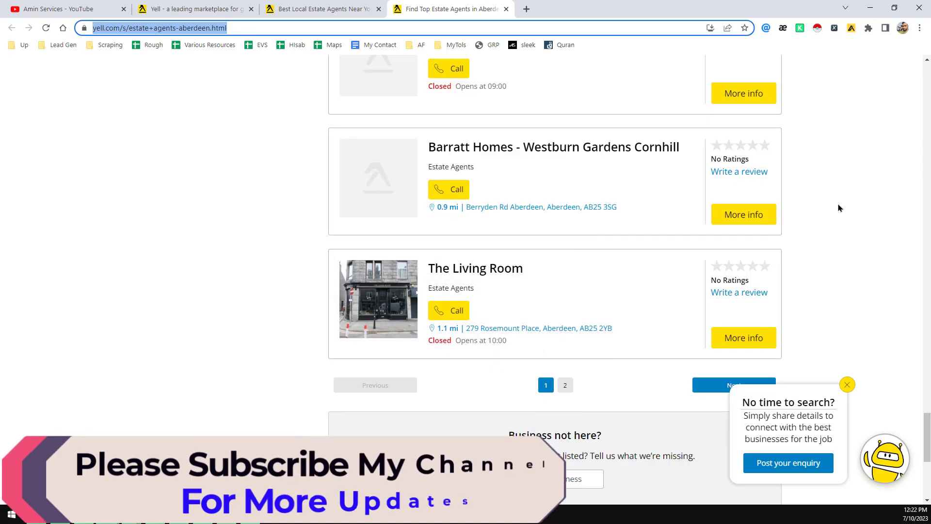
{"action": "key", "text": "alt+Tab"}
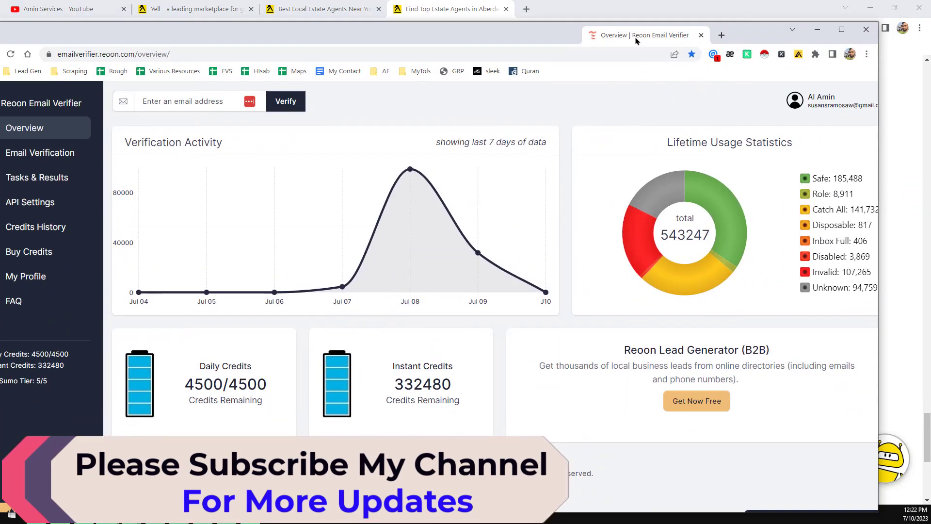
{"action": "left_click_drag", "start_coordinate": [636, 40], "coordinate": [637, 14]}
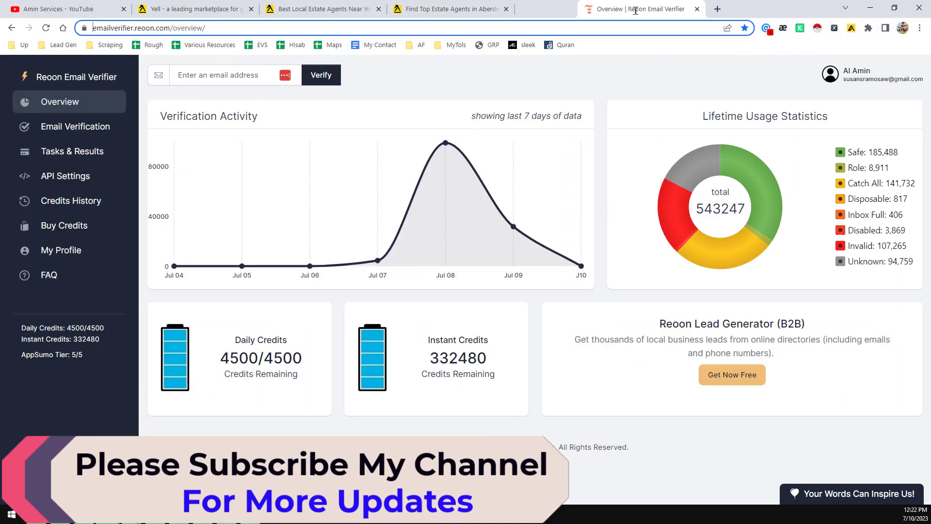
{"action": "left_click", "coordinate": [105, 86]}
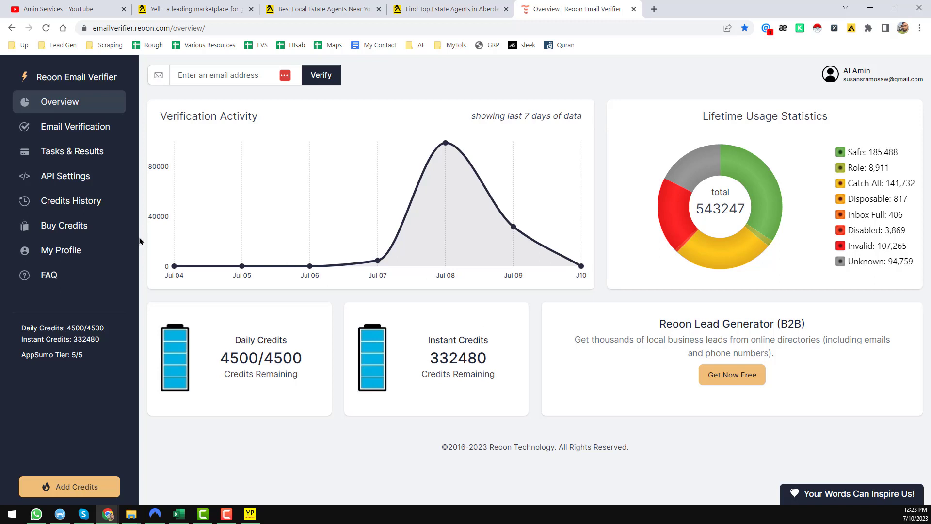
{"action": "left_click", "coordinate": [97, 129]}
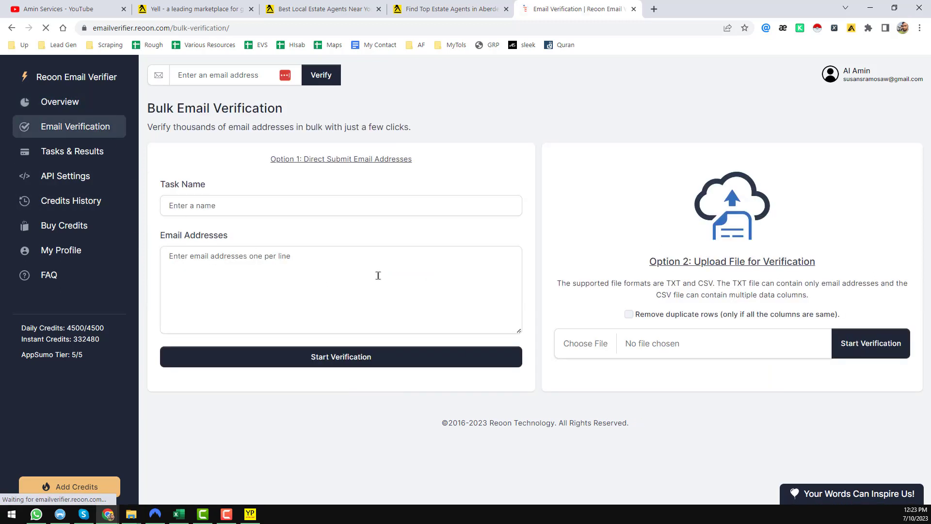
Copy the first eight Email (Website) entries, N2:N9, from the 19 city scrapped workbook in Excel and return to Reoon Email Verifier.
{"action": "left_click", "coordinate": [179, 514]}
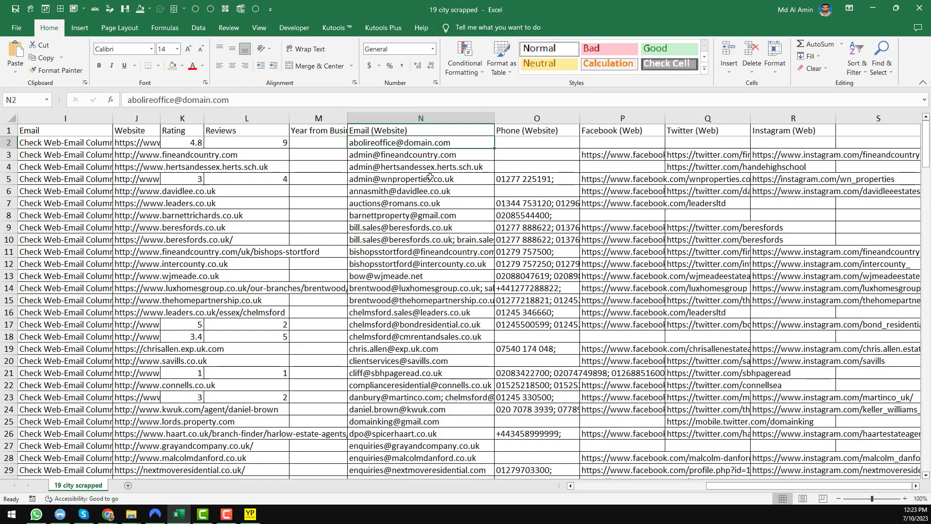
{"action": "left_click", "coordinate": [454, 224], "text": "shift"}
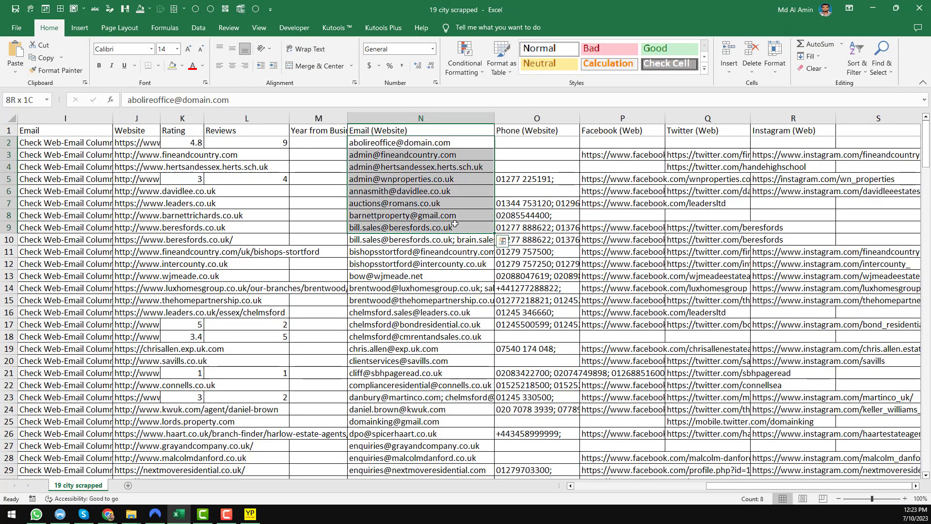
{"action": "key", "text": "ctrl+c"}
{"action": "left_click", "coordinate": [872, 8]}
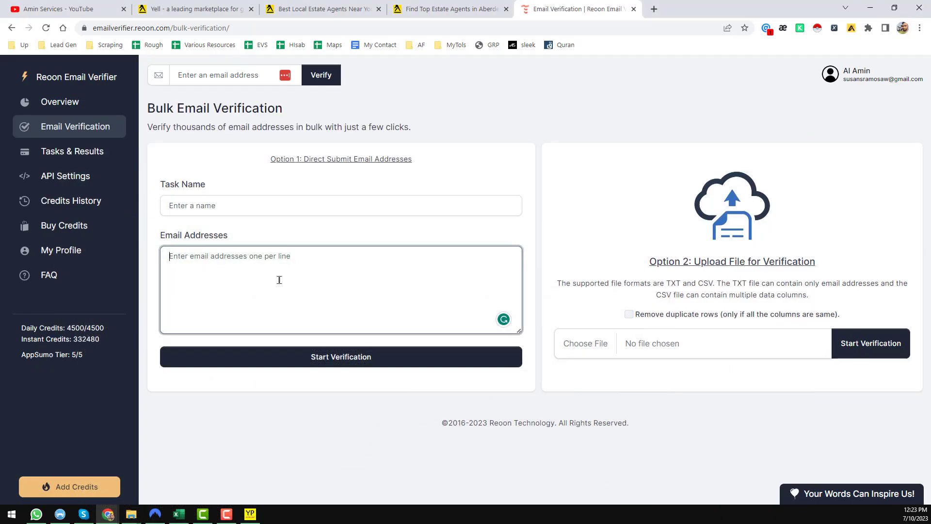
Submit the copied email addresses for bulk verification under the task name 8.
{"action": "key", "text": "ctrl+v"}
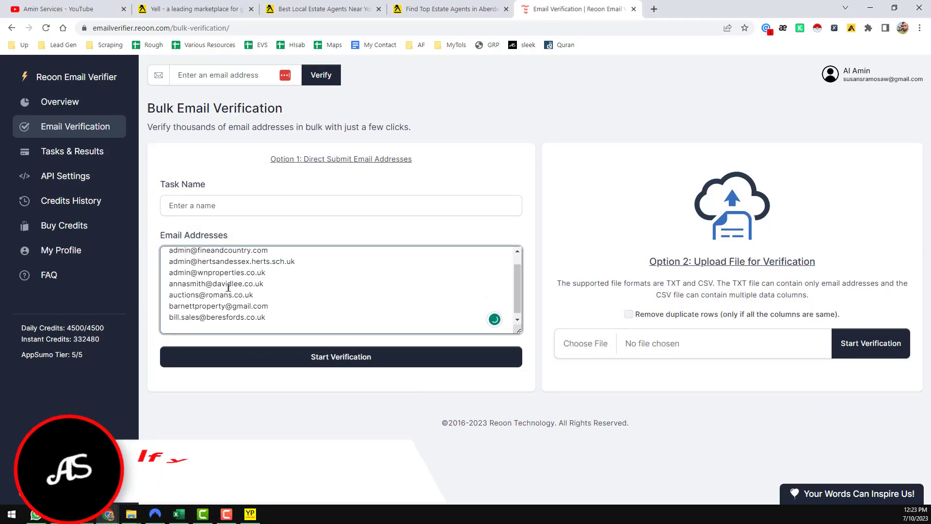
{"action": "left_click", "coordinate": [284, 205]}
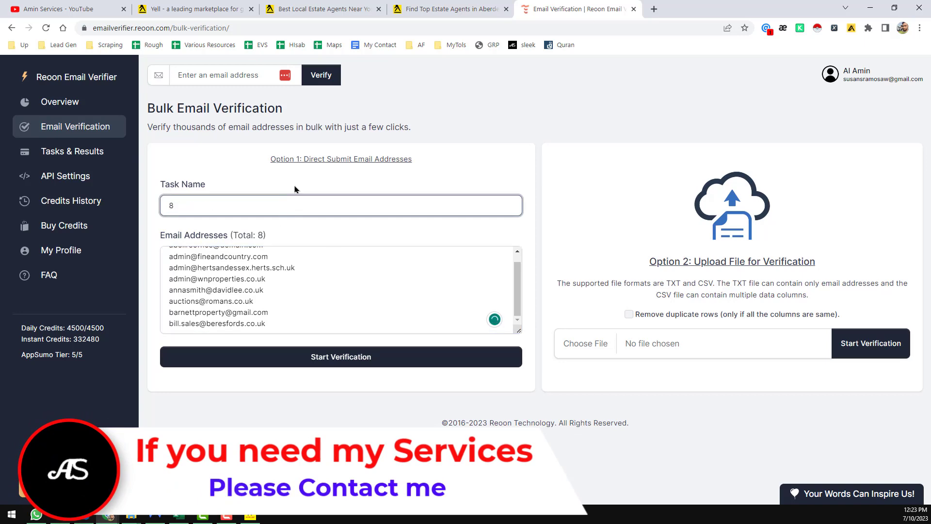
{"action": "left_click", "coordinate": [375, 366]}
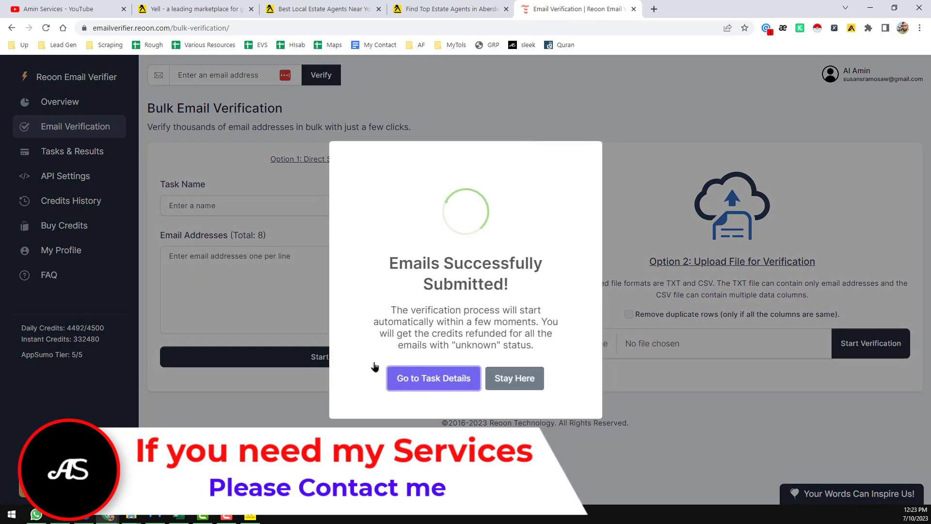
Open the details of the submitted verification task and switch back to the 19 city scrapped workbook in Excel.
{"action": "left_click", "coordinate": [459, 379]}
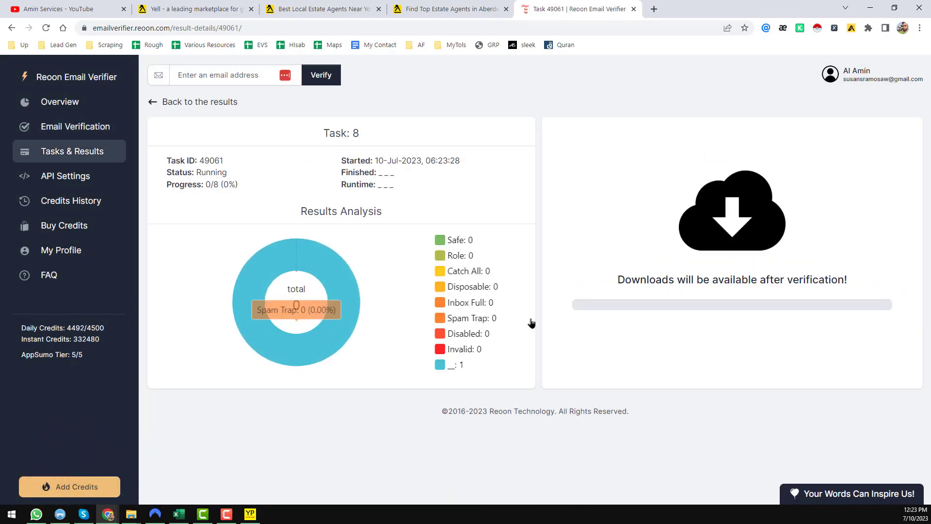
{"action": "left_click", "coordinate": [177, 515]}
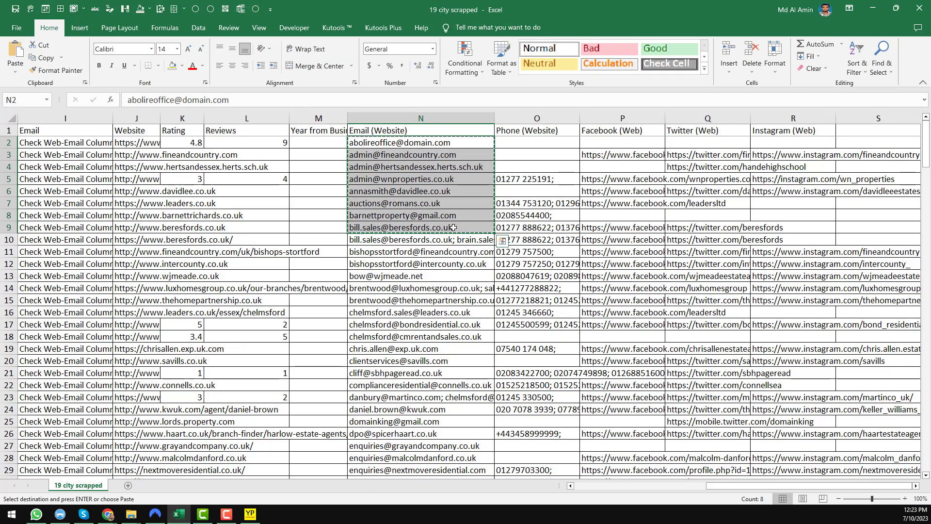
{"action": "left_click", "coordinate": [455, 228]}
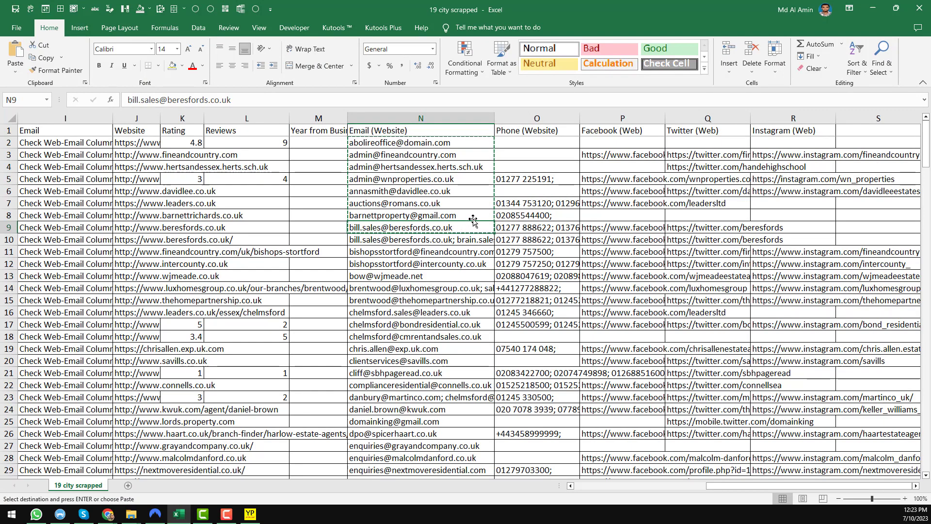
Examine the scraped data columns along row 3, from the website social media links back to the search keyword column.
{"action": "left_click", "coordinate": [708, 156]}
{"action": "key", "text": "Right"}
{"action": "key", "text": "Right"}
{"action": "key", "text": "Right"}
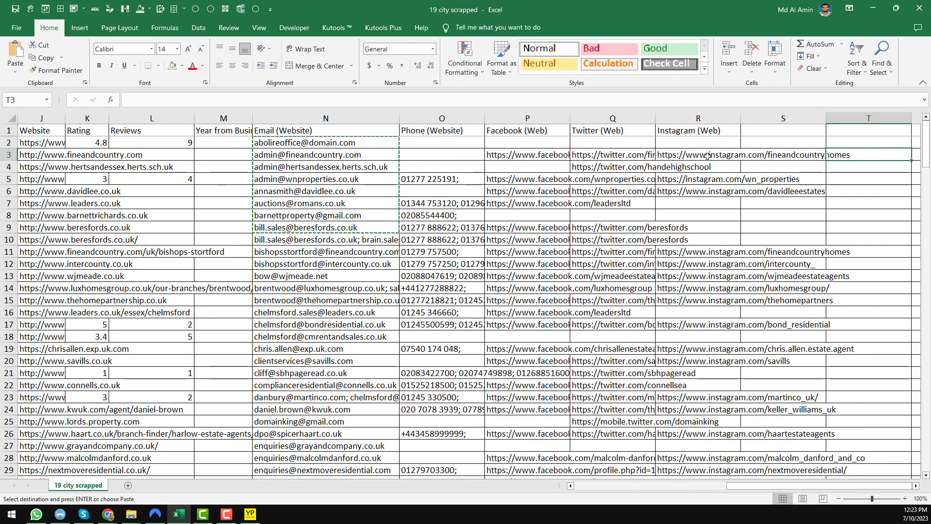
{"action": "key", "text": "Left"}
{"action": "key", "text": "Left"}
{"action": "key", "text": "Left"}
{"action": "key", "text": "Left"}
{"action": "key", "text": "Left"}
{"action": "key", "text": "Left"}
{"action": "key", "text": "Left"}
{"action": "key", "text": "Left"}
{"action": "key", "text": "Left"}
{"action": "key", "text": "Left"}
{"action": "key", "text": "Left"}
{"action": "key", "text": "Left"}
{"action": "key", "text": "Left"}
{"action": "key", "text": "Left"}
{"action": "key", "text": "Left"}
{"action": "key", "text": "Left"}
{"action": "key", "text": "Left"}
{"action": "key", "text": "Left"}
{"action": "key", "text": "Left"}
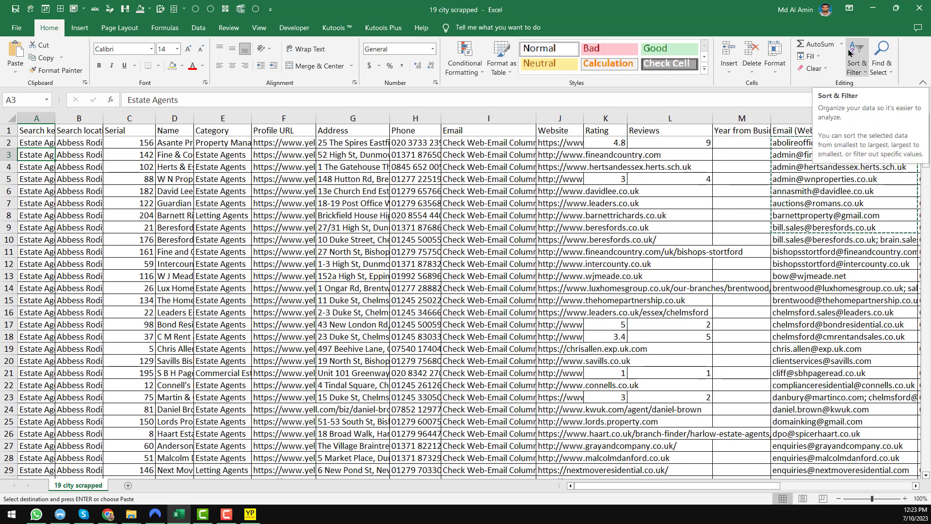
Return to Reoon Email Verifier, download all result types as XLSX into a newly created destination folder, and open the file in Excel.
{"action": "left_click", "coordinate": [874, 13]}
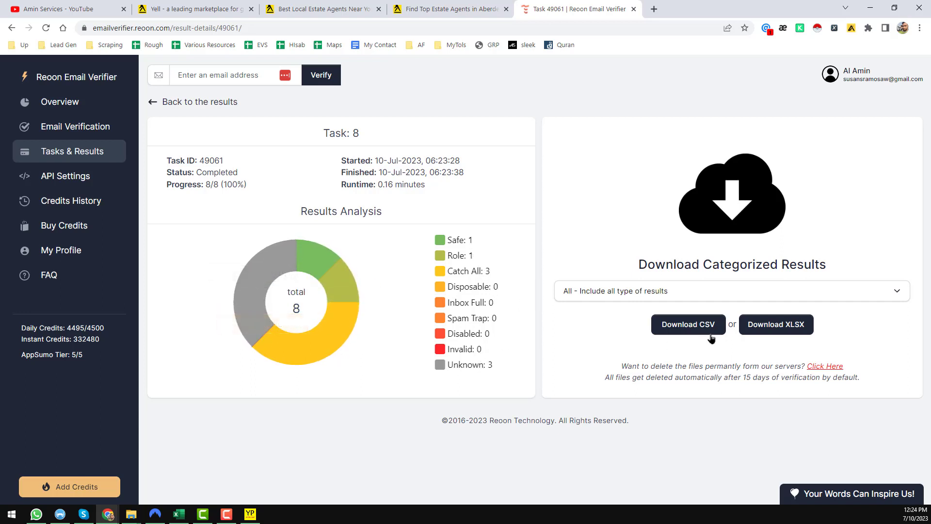
{"action": "left_click", "coordinate": [776, 330]}
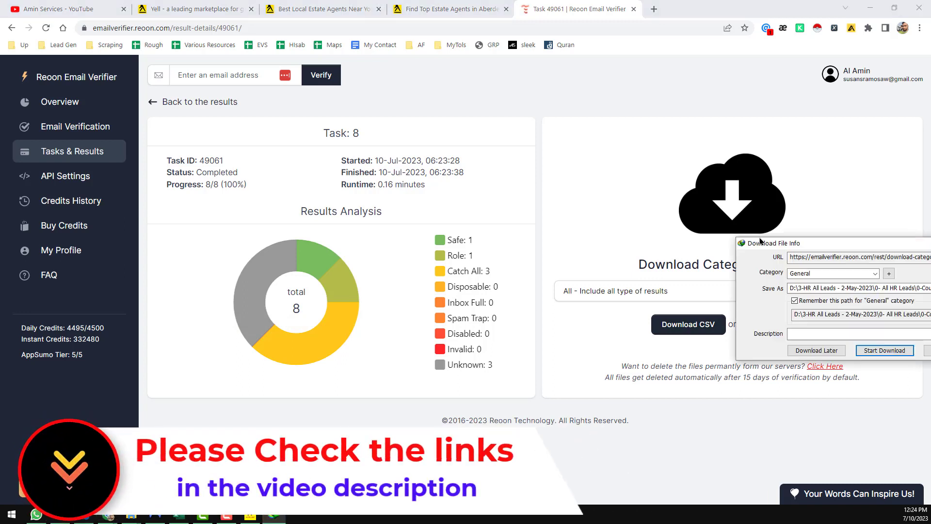
{"action": "left_click", "coordinate": [473, 351]}
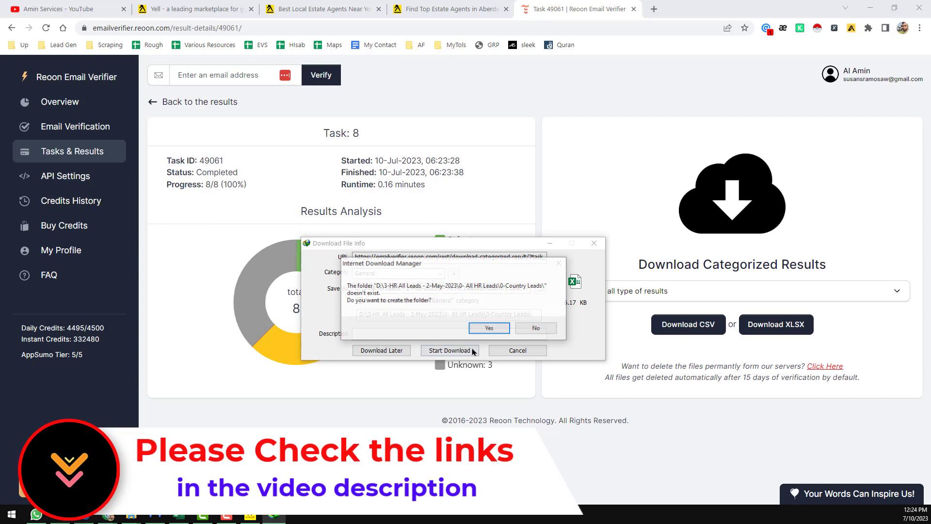
{"action": "left_click", "coordinate": [489, 328]}
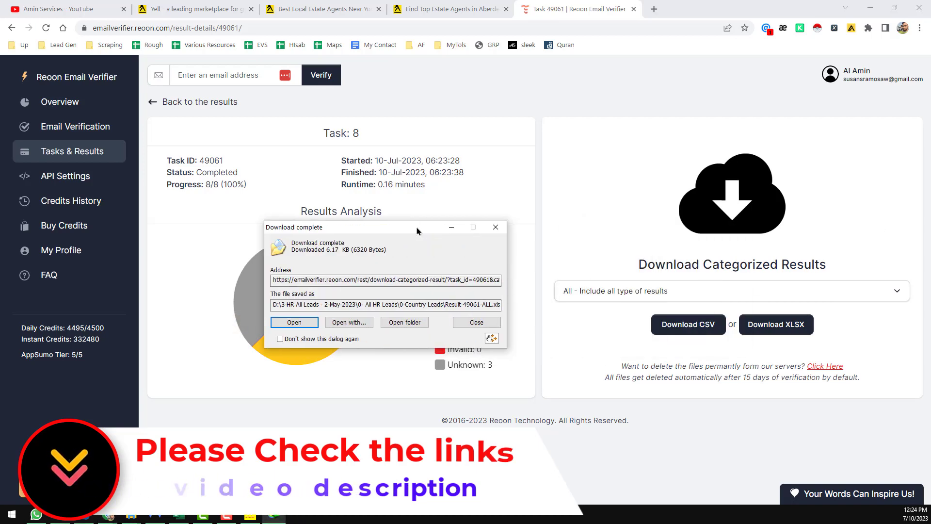
{"action": "left_click", "coordinate": [350, 322]}
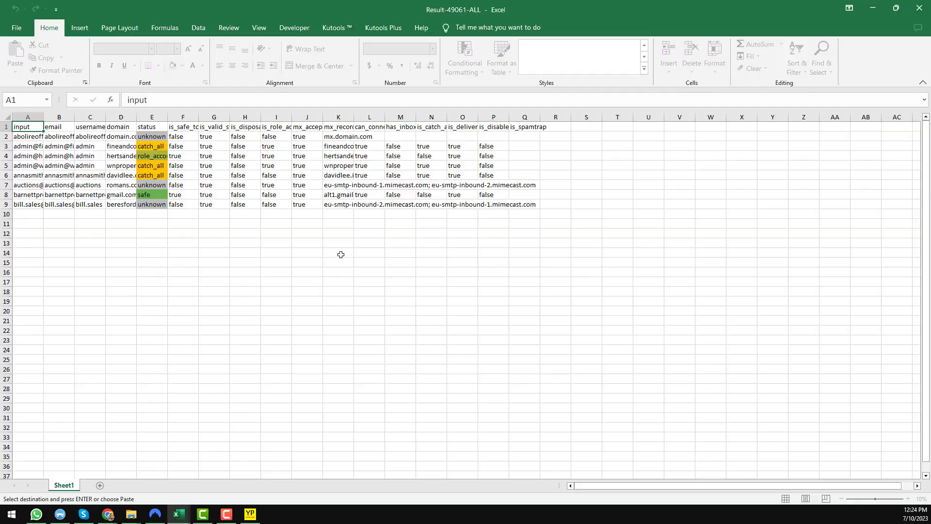
Apply borders to all cells of the Result-49061-ALL sheet and widen all its columns equally.
{"action": "left_click", "coordinate": [9, 116]}
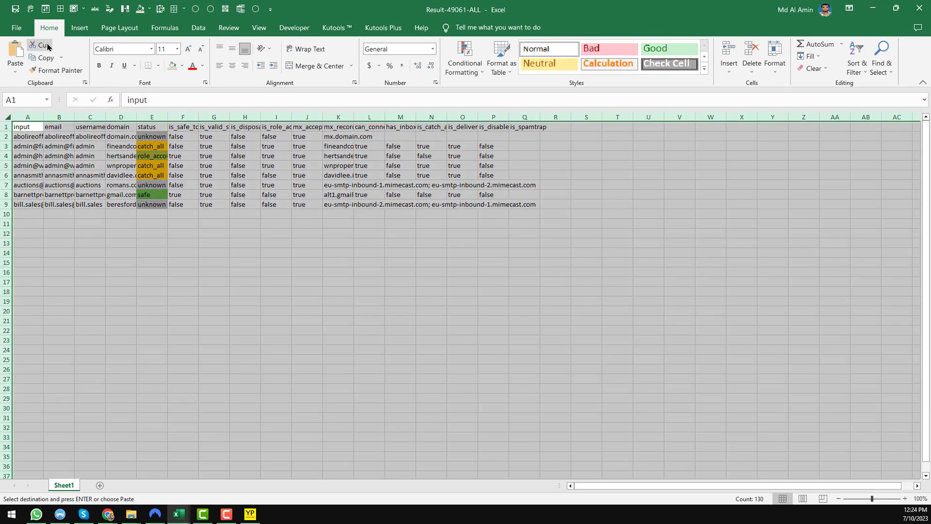
{"action": "left_click", "coordinate": [61, 12]}
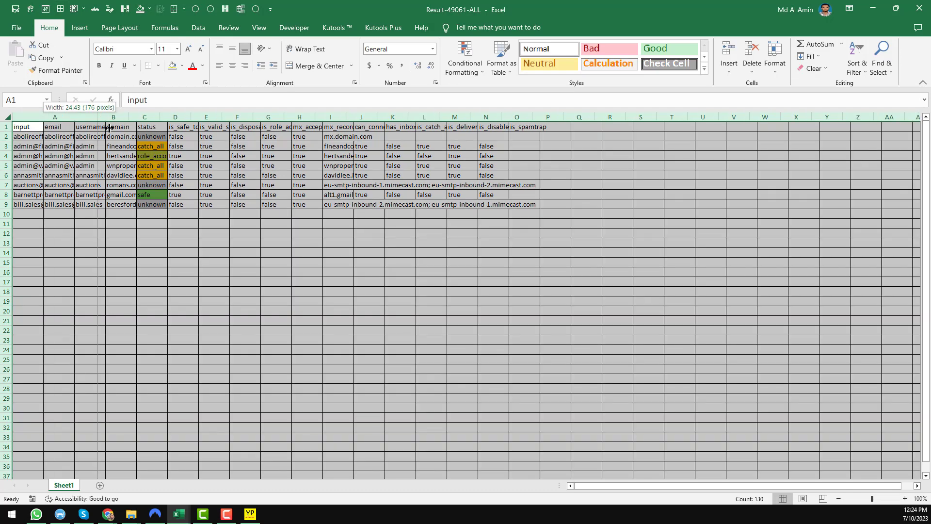
{"action": "double_click", "coordinate": [43, 119]}
{"action": "left_click", "coordinate": [274, 136]}
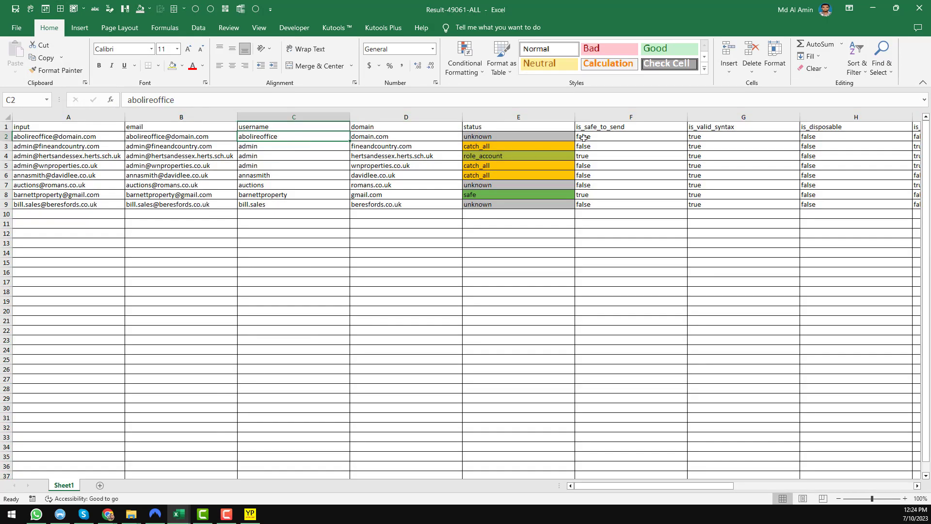
Inspect the verification status of the entries in cells E2 and E8.
{"action": "left_click", "coordinate": [525, 137]}
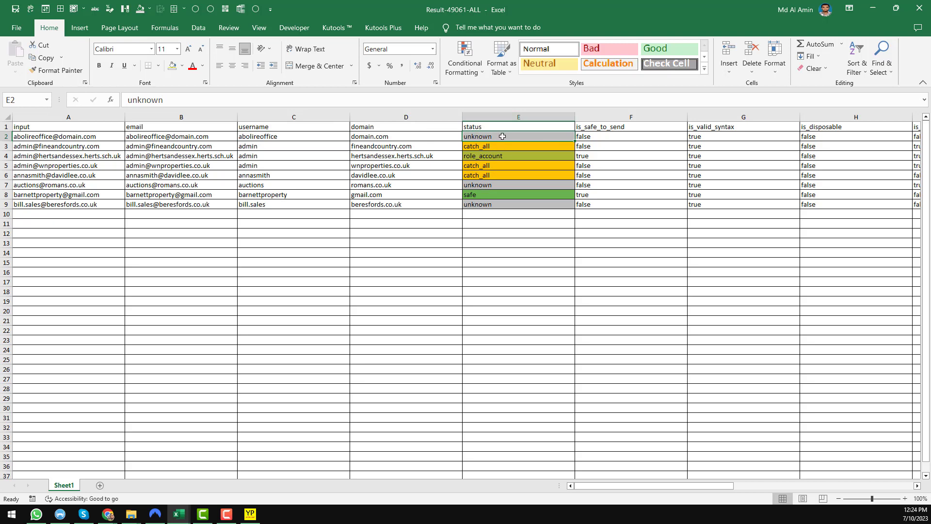
{"action": "left_click", "coordinate": [492, 195]}
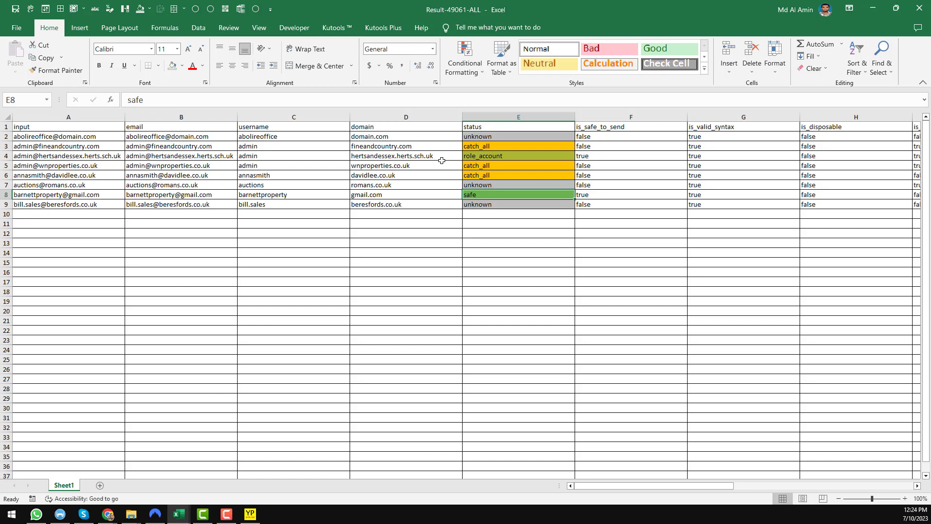
Return to the 19 city scrapped workbook and widen its Website column.
{"action": "left_click", "coordinate": [873, 9]}
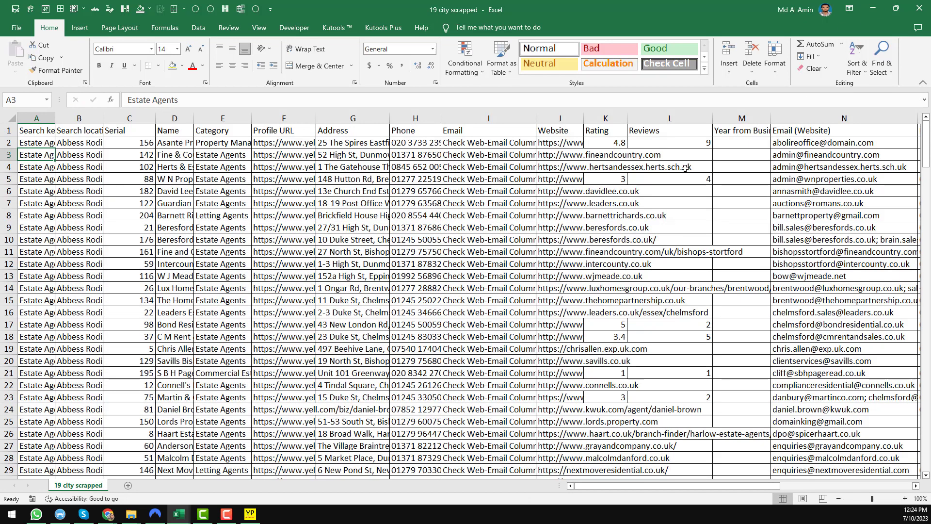
{"action": "left_click", "coordinate": [559, 144]}
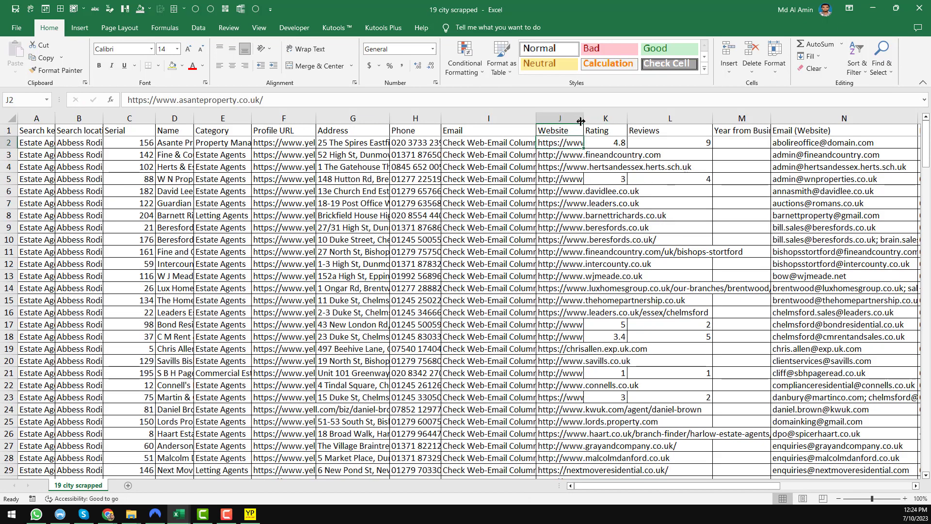
{"action": "left_click_drag", "start_coordinate": [585, 119], "coordinate": [643, 118]}
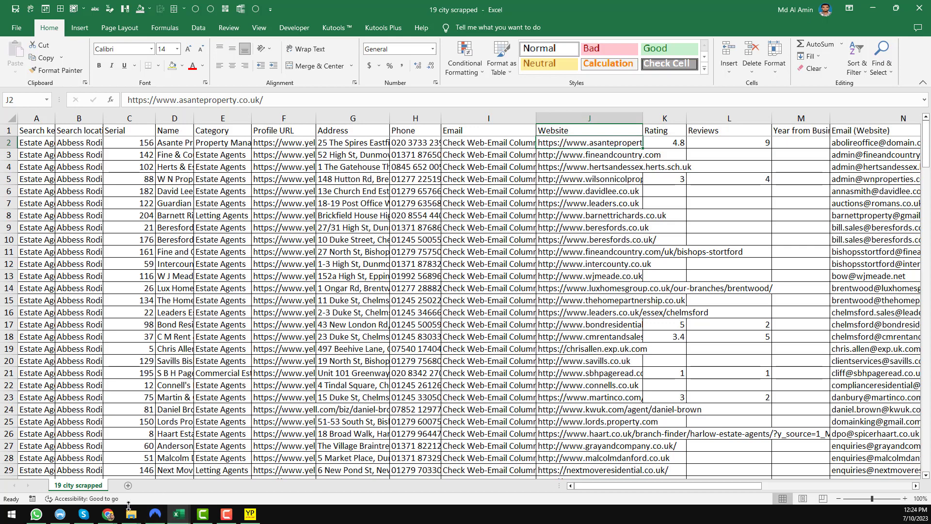
Switch to the browser and look through the videos of the Amin Services channel on YouTube.
{"action": "mouse_move", "coordinate": [110, 515]}
{"action": "left_click", "coordinate": [263, 493]}
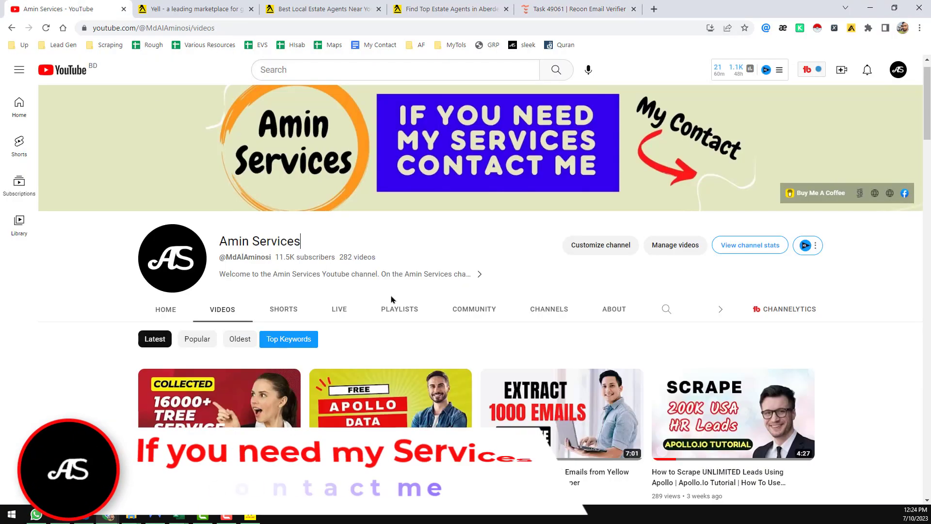
{"action": "scroll", "coordinate": [656, 392], "scroll_direction": "down", "scroll_amount": 5}
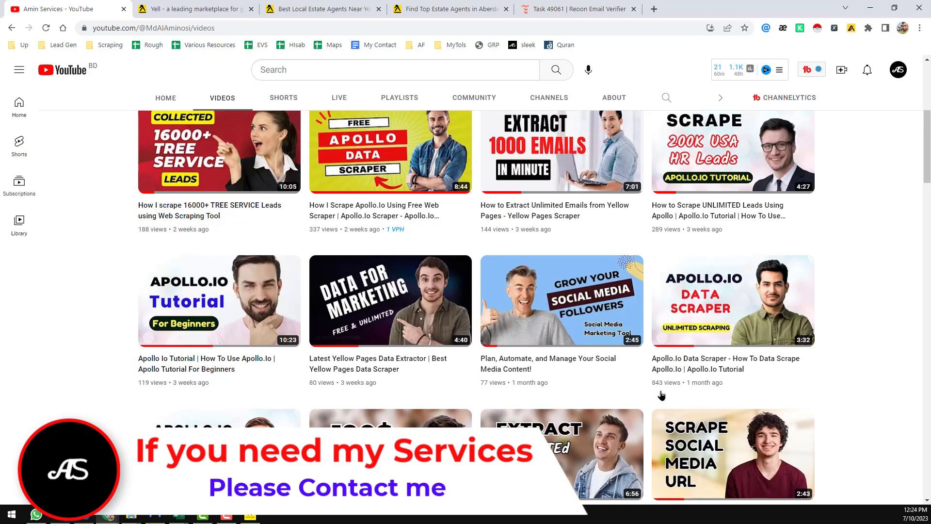
{"action": "scroll", "coordinate": [662, 395], "scroll_direction": "up", "scroll_amount": 5}
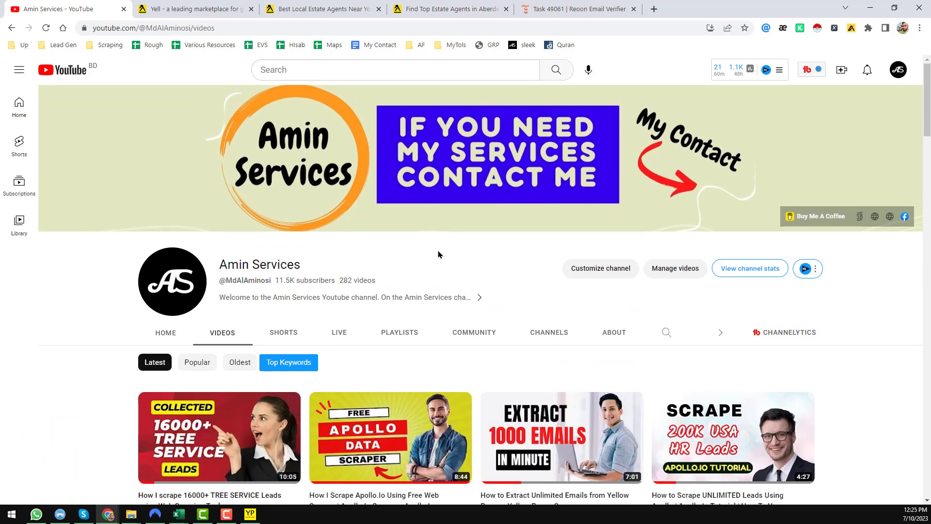
Switch to the Yell.com home page and look through its popular searches and trending categories.
{"action": "left_click", "coordinate": [201, 9]}
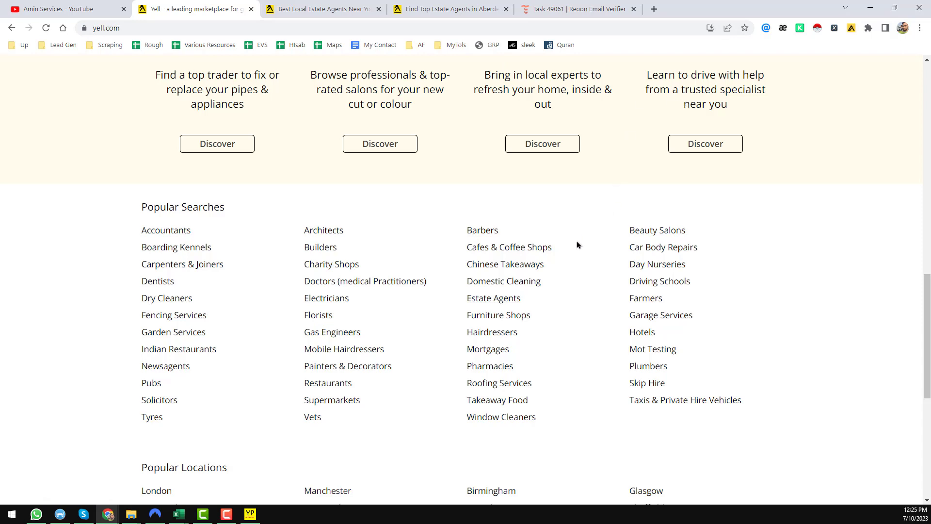
{"action": "scroll", "coordinate": [577, 244], "scroll_direction": "up", "scroll_amount": 10}
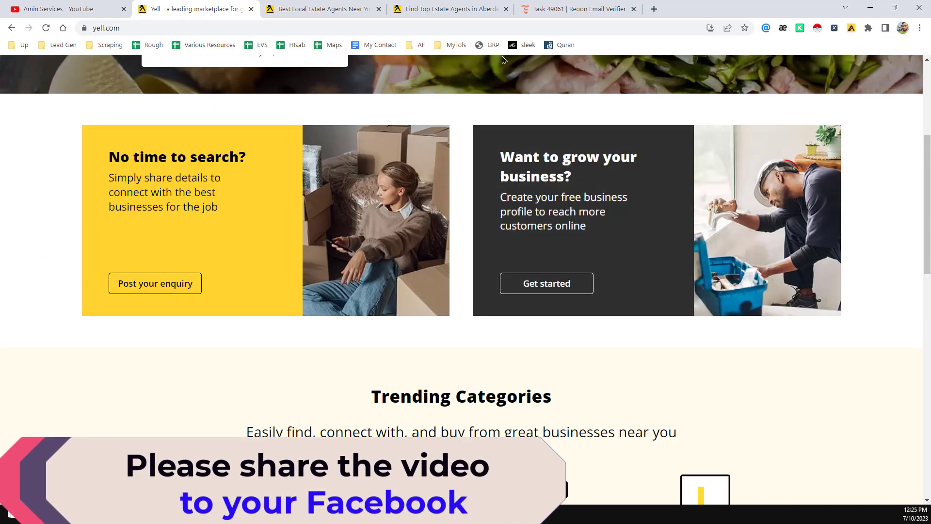
{"action": "scroll", "coordinate": [405, 268], "scroll_direction": "down", "scroll_amount": 10}
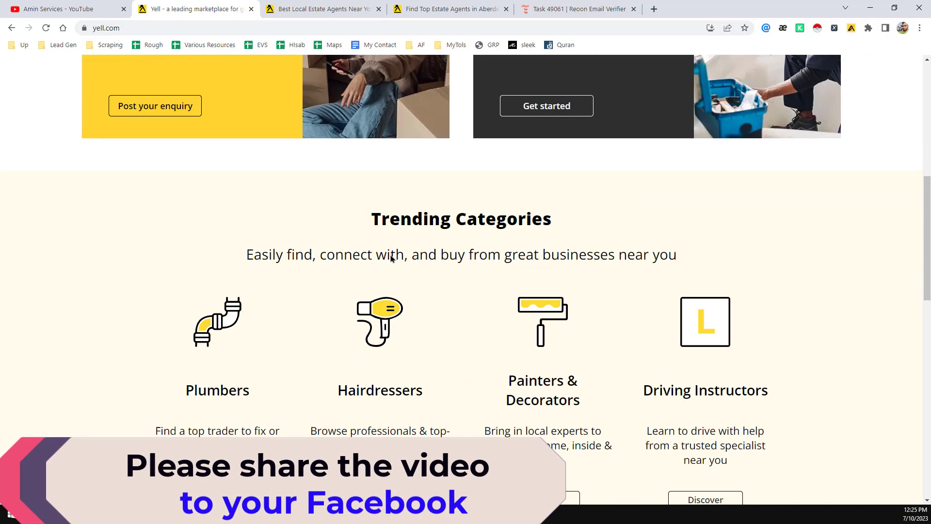